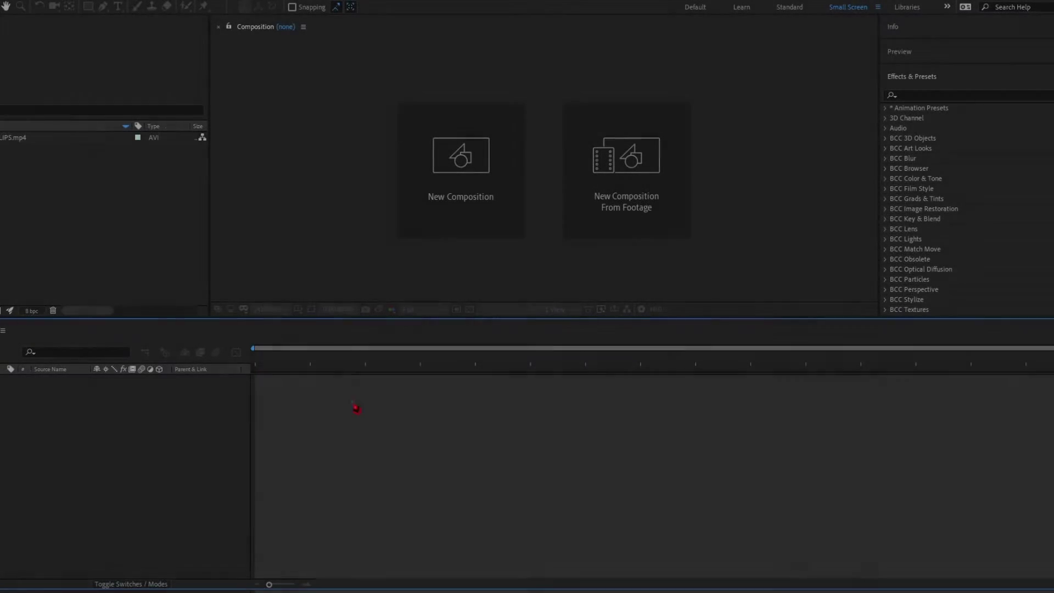
Step: Drag TOJI CLIPS.mp4 onto the empty timeline to build the TOJI CLIPS composition, then preview it
{"action": "left_click_drag", "start_coordinate": [14, 143], "coordinate": [327, 370]}
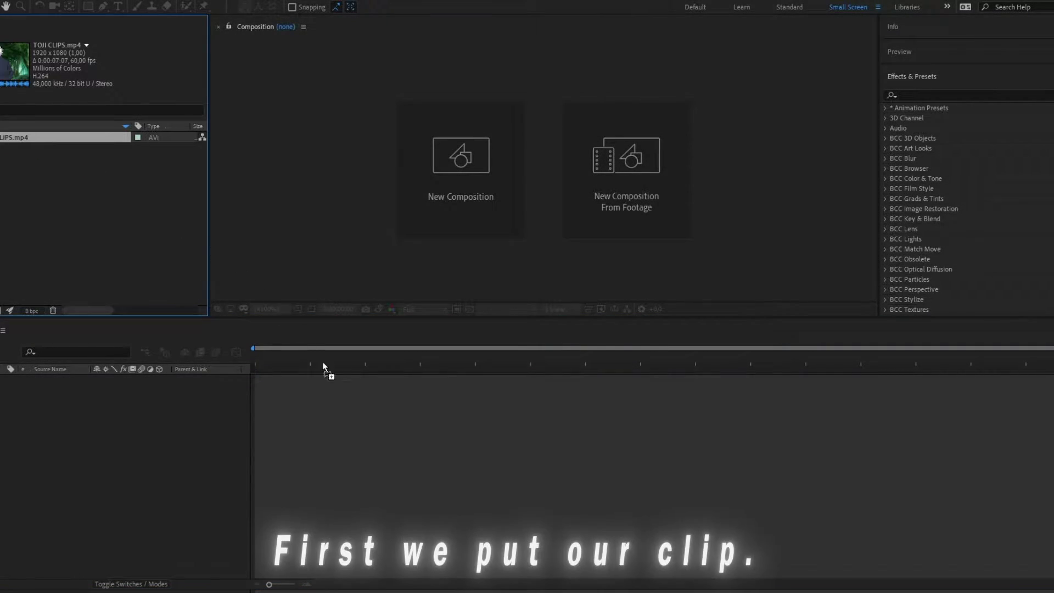
{"action": "key", "text": "space"}
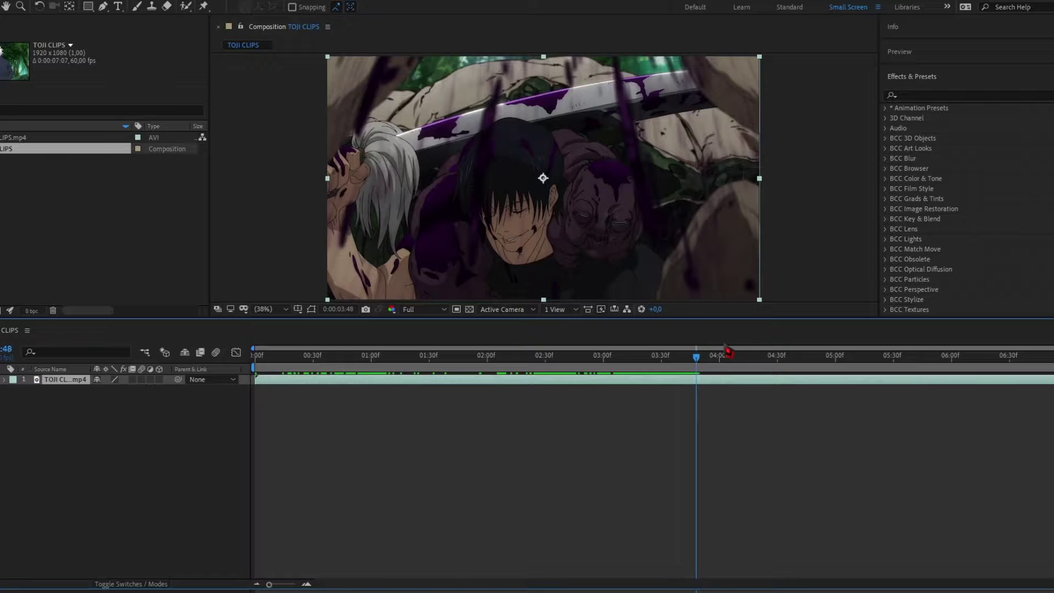
Step: Cut away the clip's opening portion and move the remaining layer to start at 0:00
{"action": "key", "text": "ctrl+shift+d"}
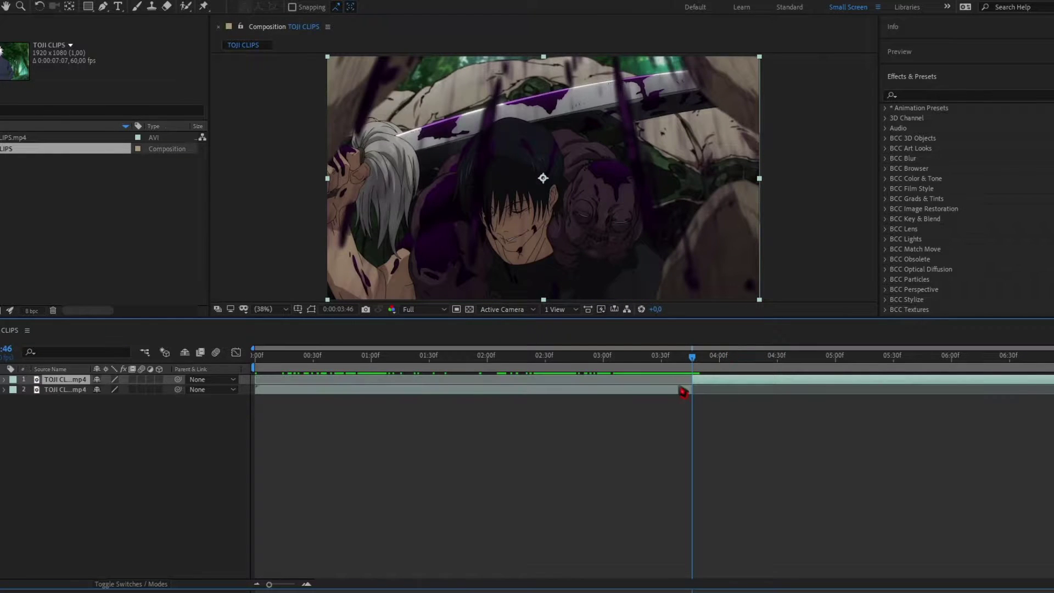
{"action": "key", "text": "Delete"}
{"action": "left_click_drag", "start_coordinate": [713, 380], "coordinate": [287, 391]}
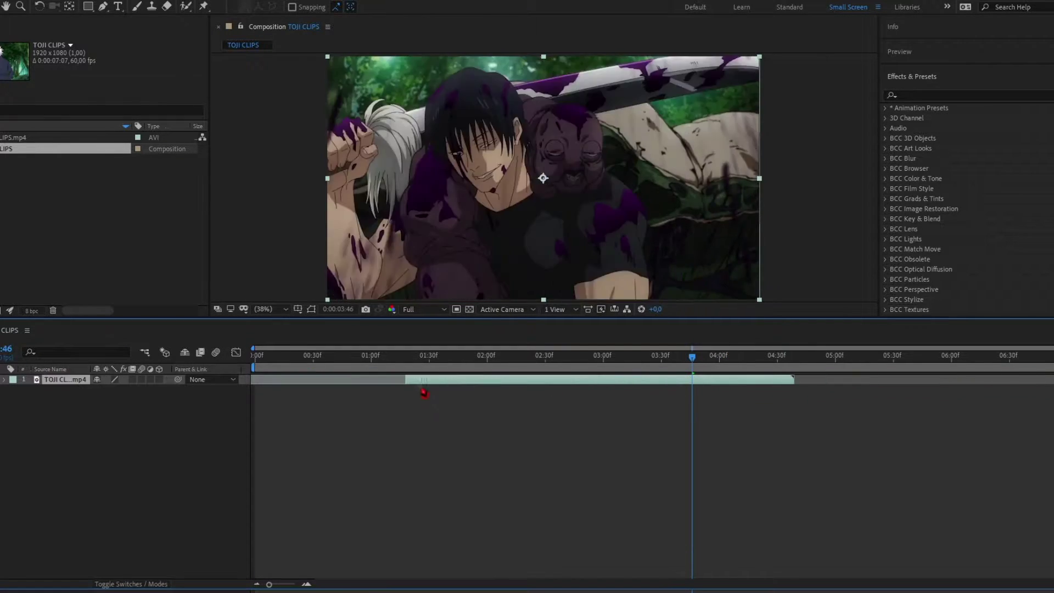
{"action": "mouse_move", "coordinate": [370, 375]}
{"action": "left_mouse_down"}
{"action": "mouse_move", "coordinate": [312, 385]}
{"action": "mouse_move", "coordinate": [606, 396]}
{"action": "left_mouse_up"}
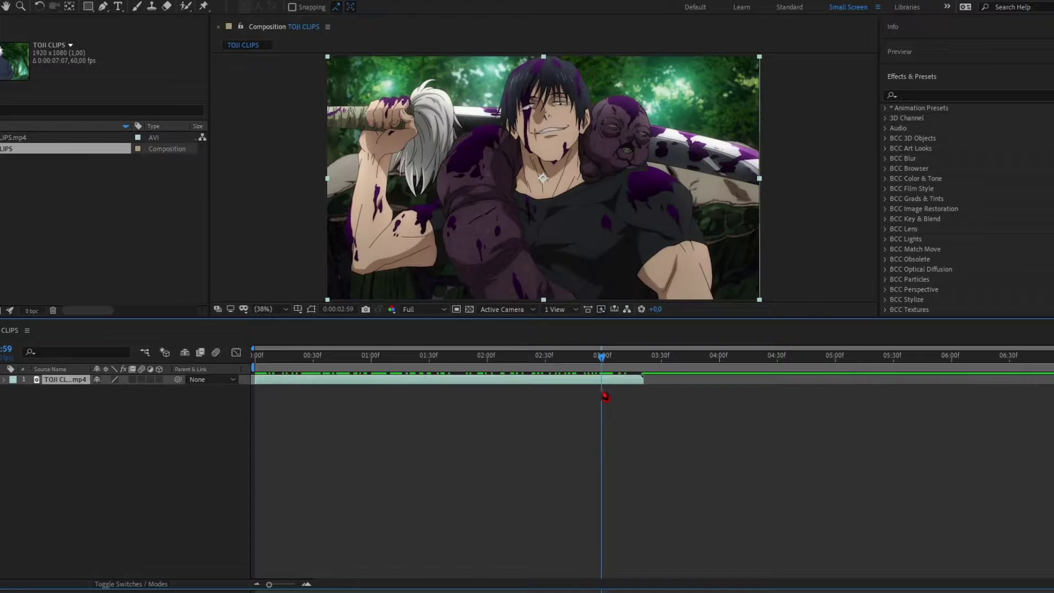
Step: Trim the clip to end at the 3-second mark and check its final frames
{"action": "key", "text": "ctrl+shift+d"}
{"action": "key", "text": "Delete"}
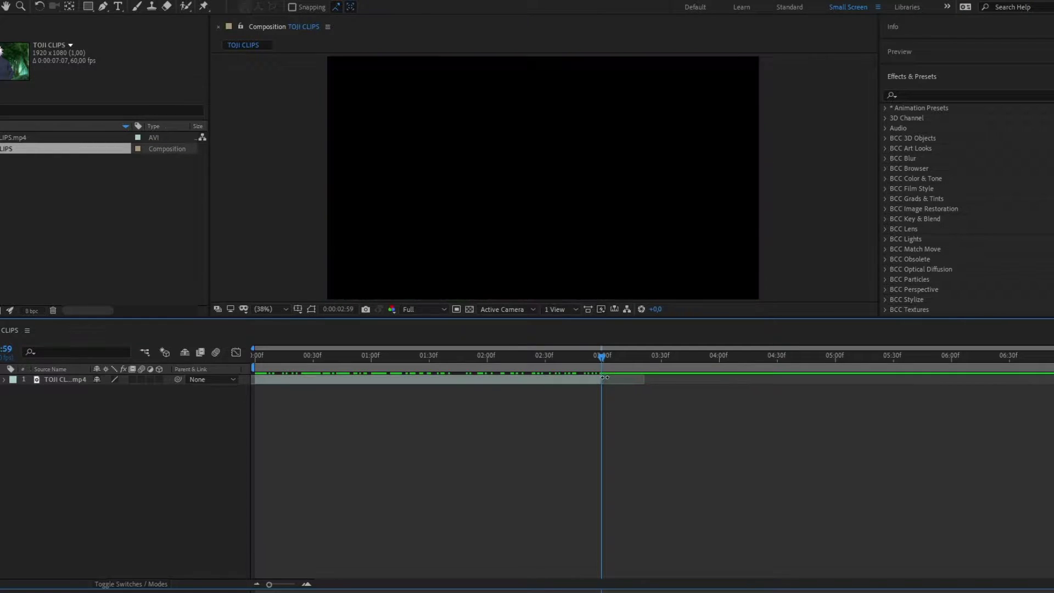
{"action": "key", "text": "equal"}
{"action": "left_click_drag", "start_coordinate": [607, 360], "coordinate": [601, 356]}
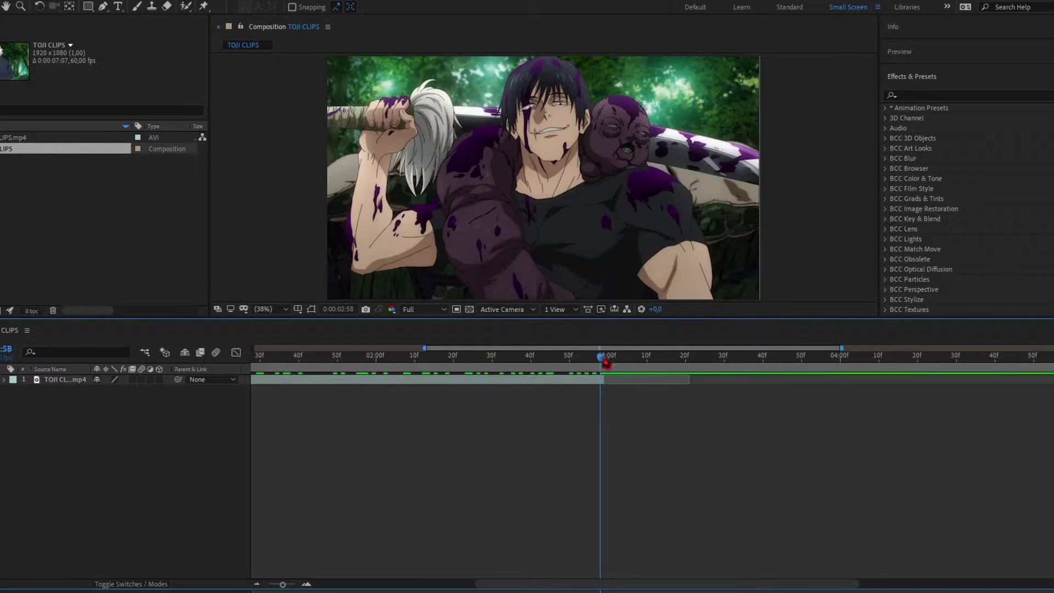
{"action": "scroll", "coordinate": [346, 436], "scroll_direction": "left", "scroll_amount": 5}
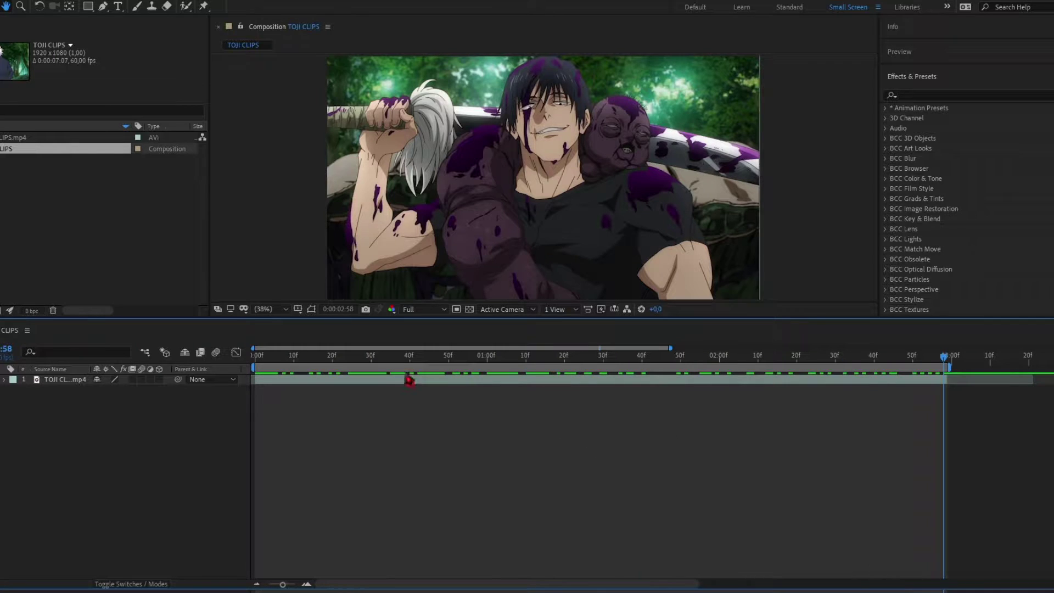
{"action": "left_click_drag", "start_coordinate": [409, 380], "coordinate": [820, 384]}
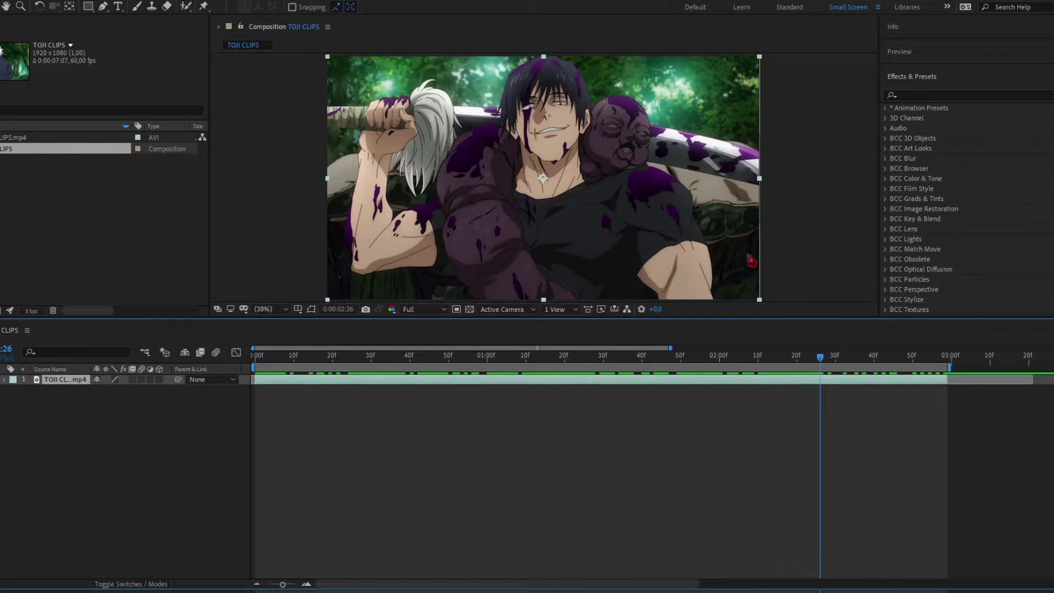
Step: Add Adjustment Layers 1 and 2 and cut both to end at 3:00 with the clip
{"action": "key", "text": "ctrl+alt+y"}
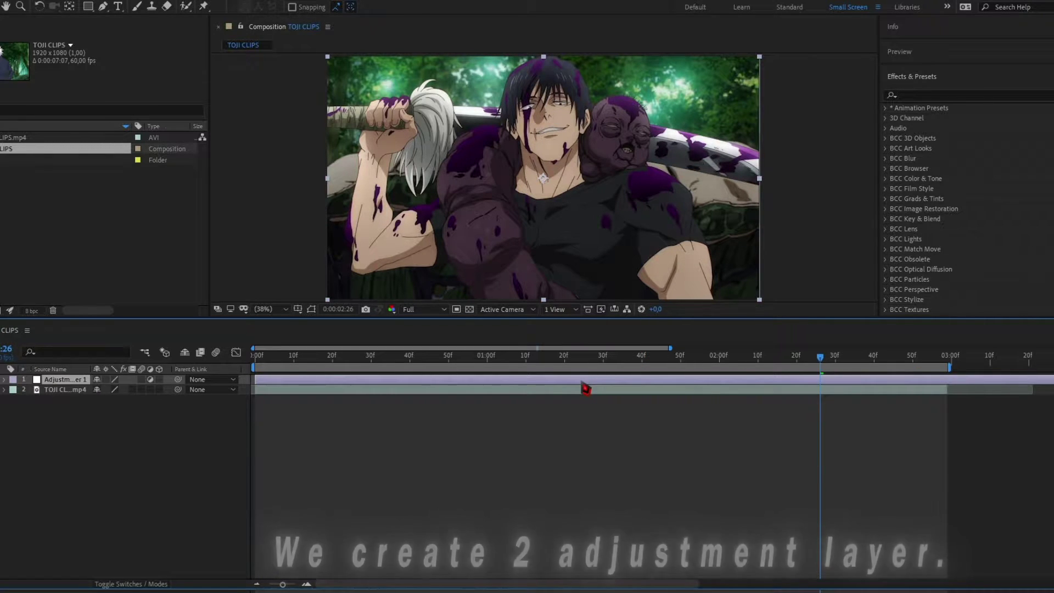
{"action": "key", "text": "ctrl+alt+y"}
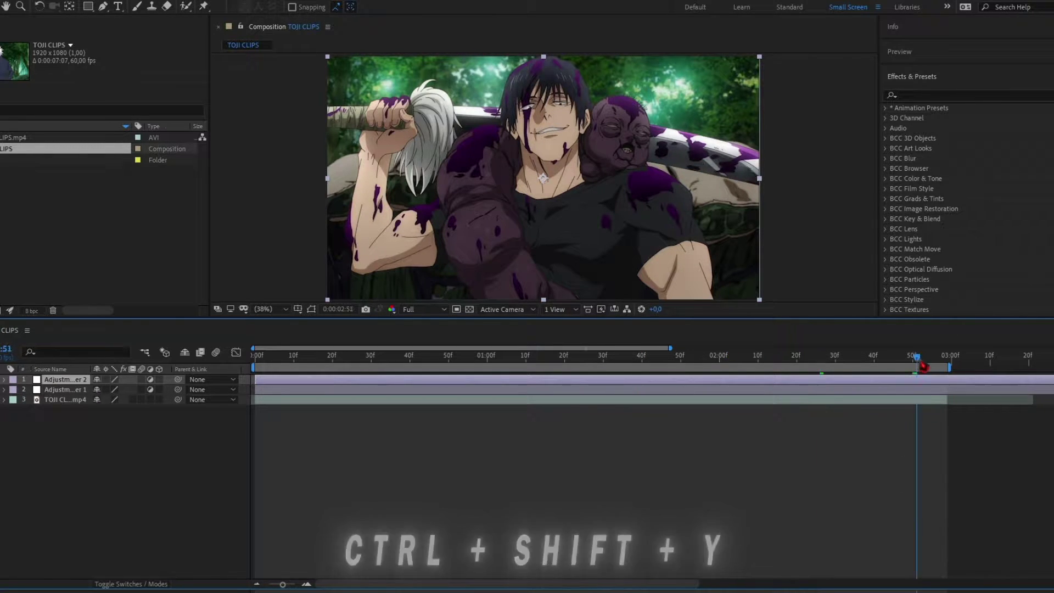
{"action": "left_click_drag", "start_coordinate": [913, 367], "coordinate": [944, 367]}
{"action": "left_click", "coordinate": [957, 390]}
{"action": "key", "text": "Page_Down"}
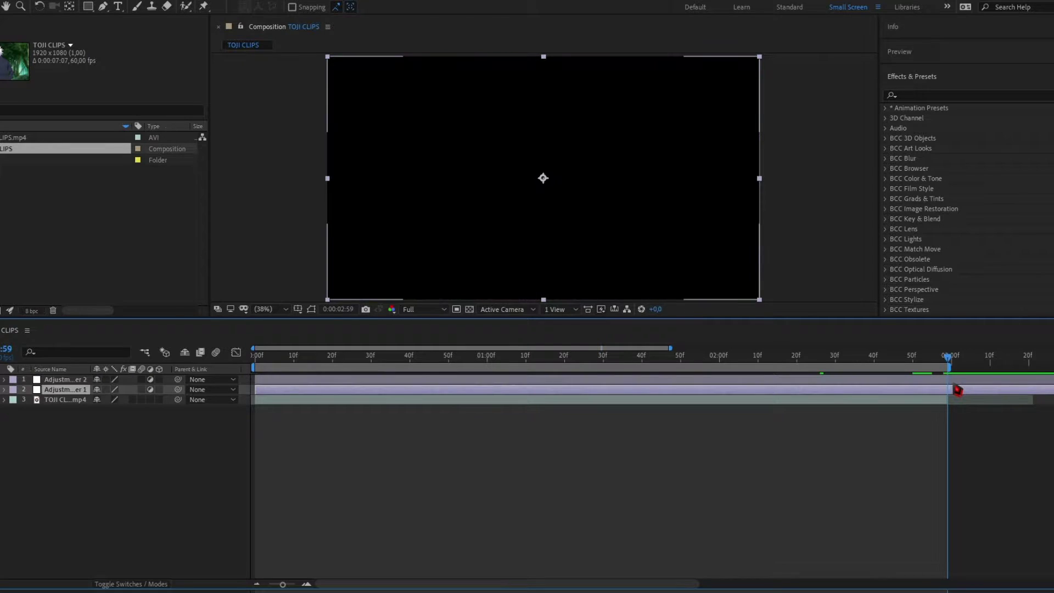
{"action": "left_click", "coordinate": [953, 380], "text": "shift"}
{"action": "key", "text": "ctrl+shift+d"}
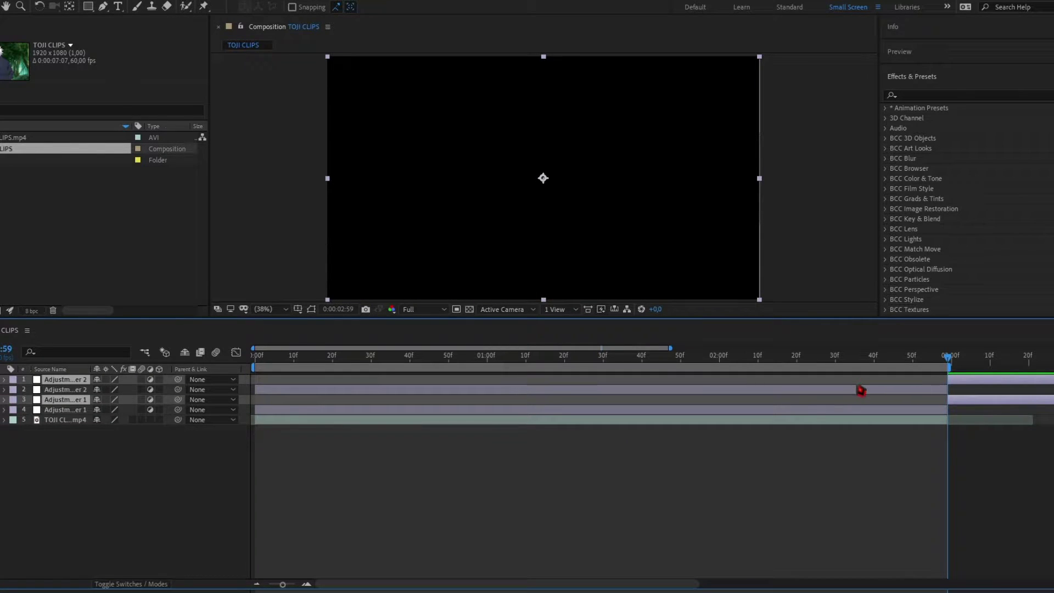
{"action": "key", "text": "Delete"}
{"action": "left_click_drag", "start_coordinate": [566, 365], "coordinate": [808, 363]}
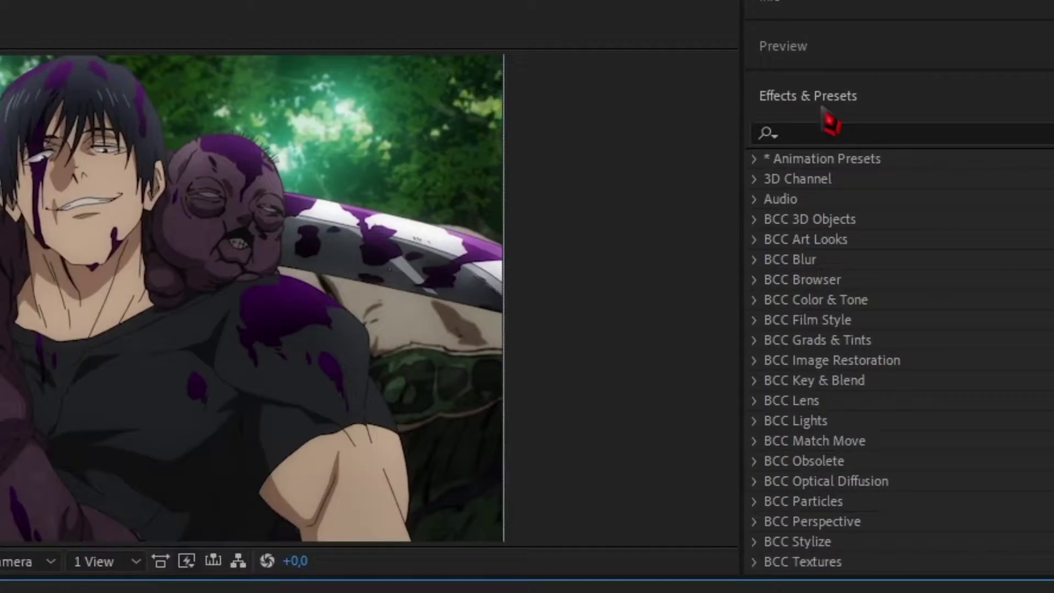
Step: Search 'sharp' in Effects & Presets and apply Sharpen and Unsharp Mask to Adjustment Layer 1
{"action": "left_click", "coordinate": [912, 93]}
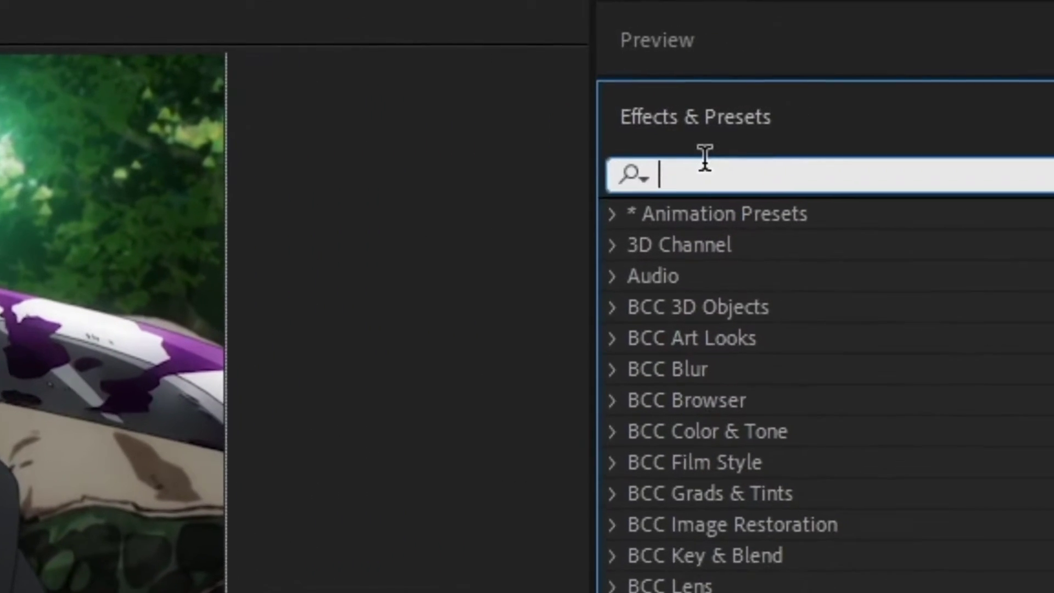
{"action": "type", "text": "sharp"}
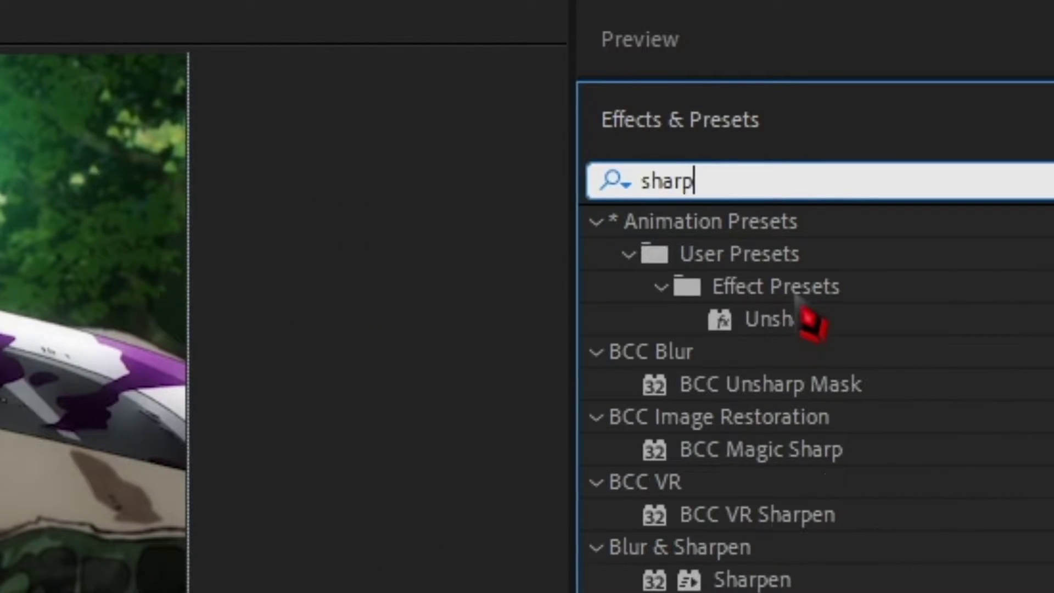
{"action": "left_click", "coordinate": [754, 574]}
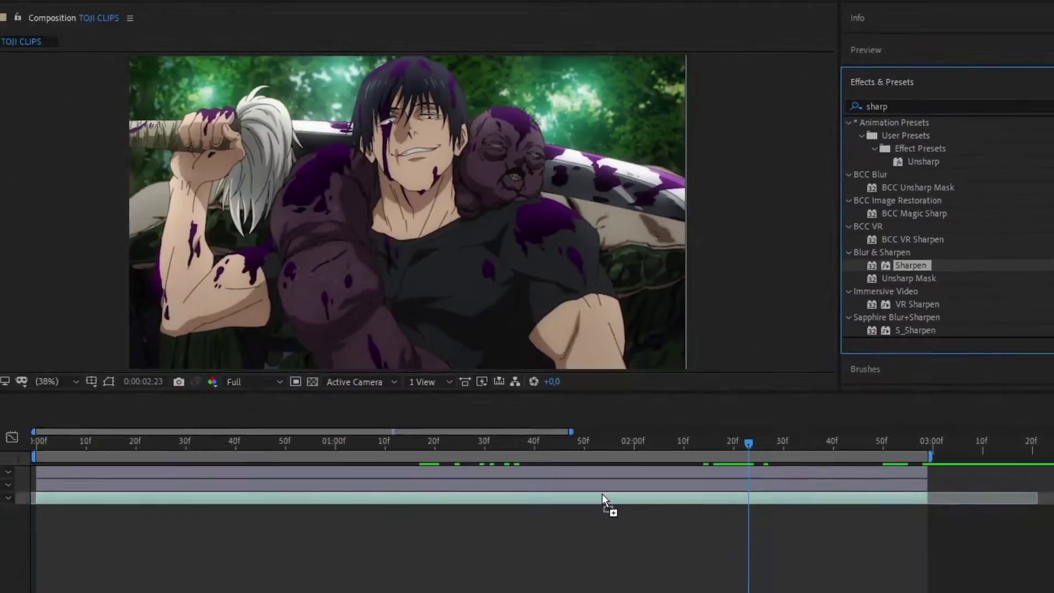
{"action": "left_click_drag", "start_coordinate": [761, 582], "coordinate": [697, 396]}
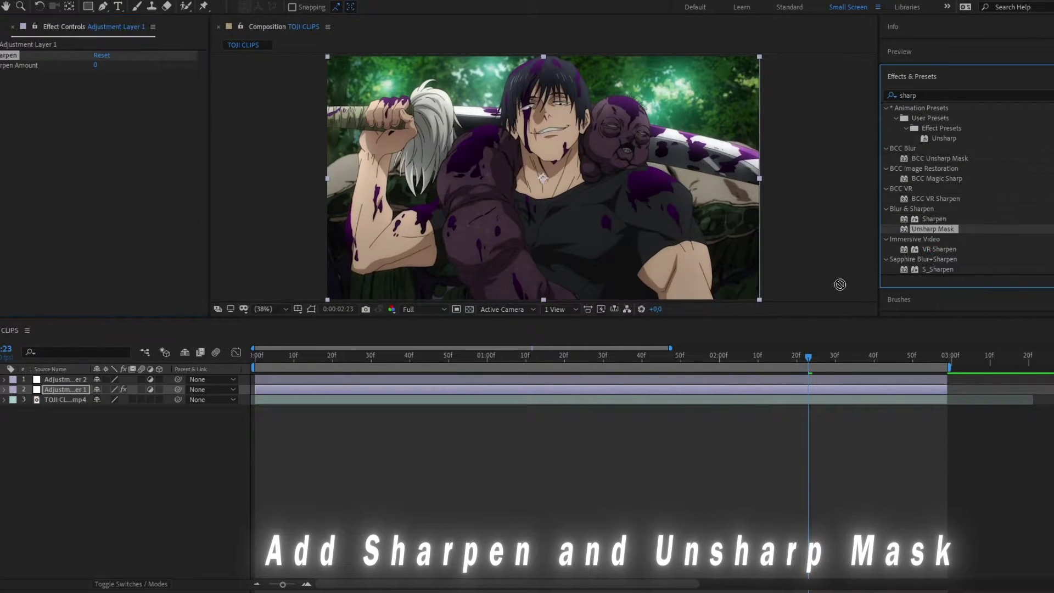
{"action": "left_click_drag", "start_coordinate": [932, 229], "coordinate": [730, 391]}
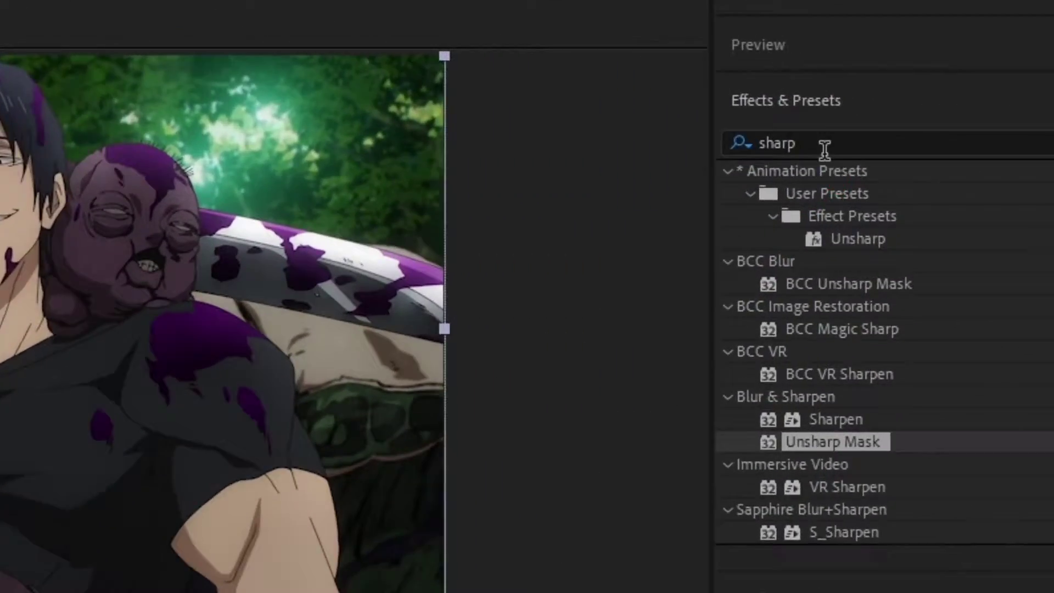
Step: Search 'looks' and apply the Magic Bullet Looks effect to Adjustment Layer 2
{"action": "key", "text": "ctrl+f"}
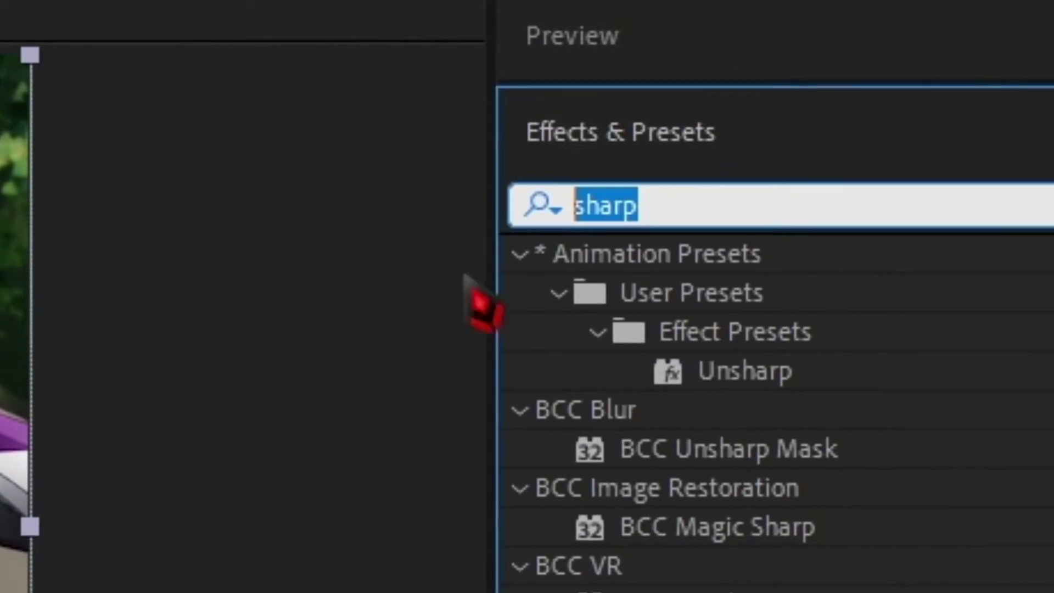
{"action": "key", "text": "BackSpace"}
{"action": "type", "text": "look"}
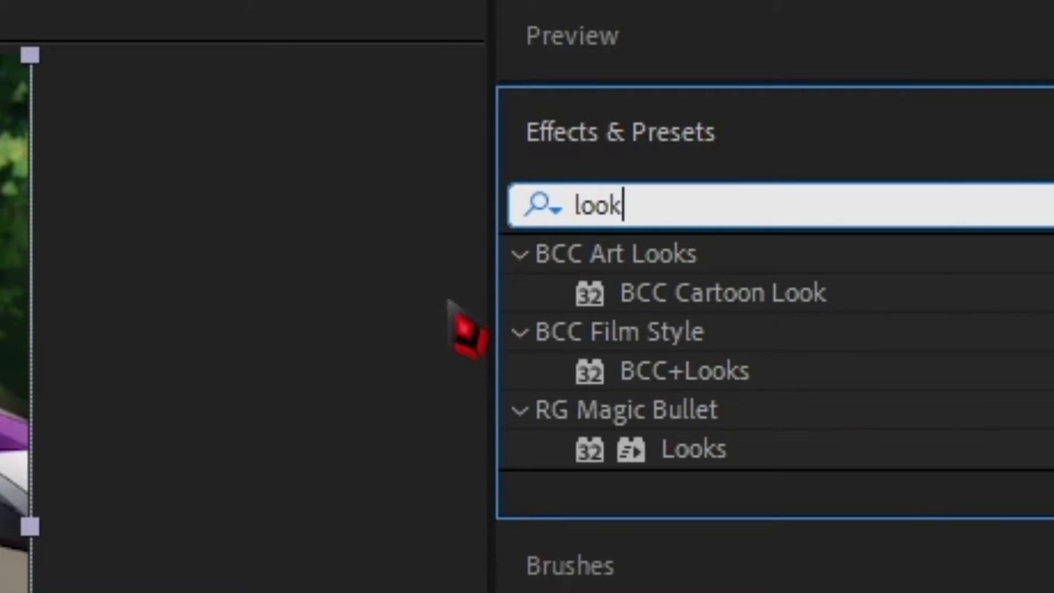
{"action": "type", "text": "s"}
{"action": "left_click", "coordinate": [932, 140]}
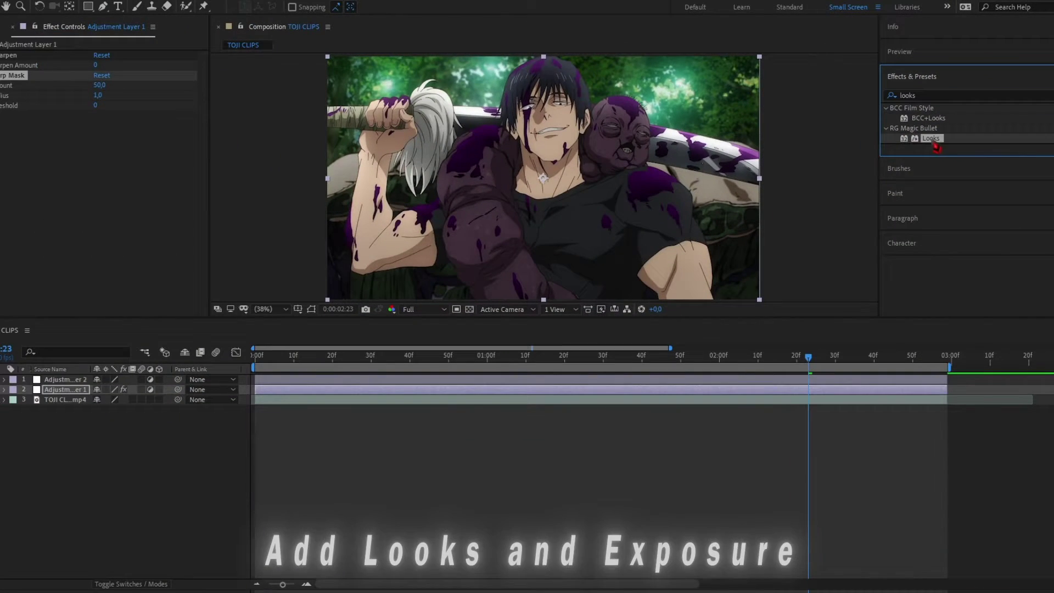
{"action": "left_click_drag", "start_coordinate": [936, 147], "coordinate": [657, 382]}
Step: Search 'exposu' and apply the Exposure effect to Adjustment Layer 2
{"action": "left_click", "coordinate": [900, 95]}
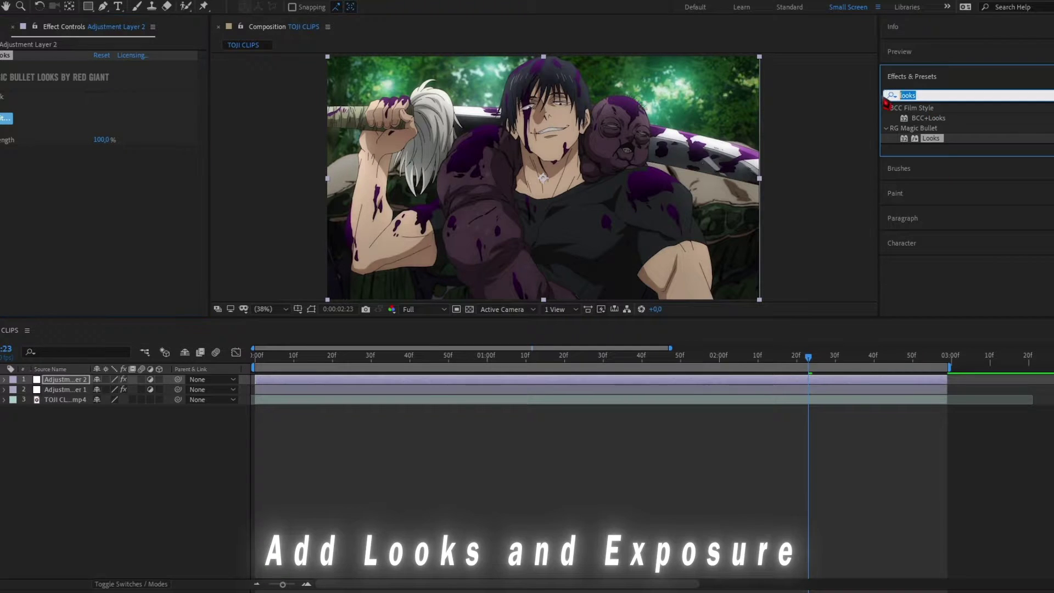
{"action": "key", "text": "BackSpace"}
{"action": "type", "text": "expos"}
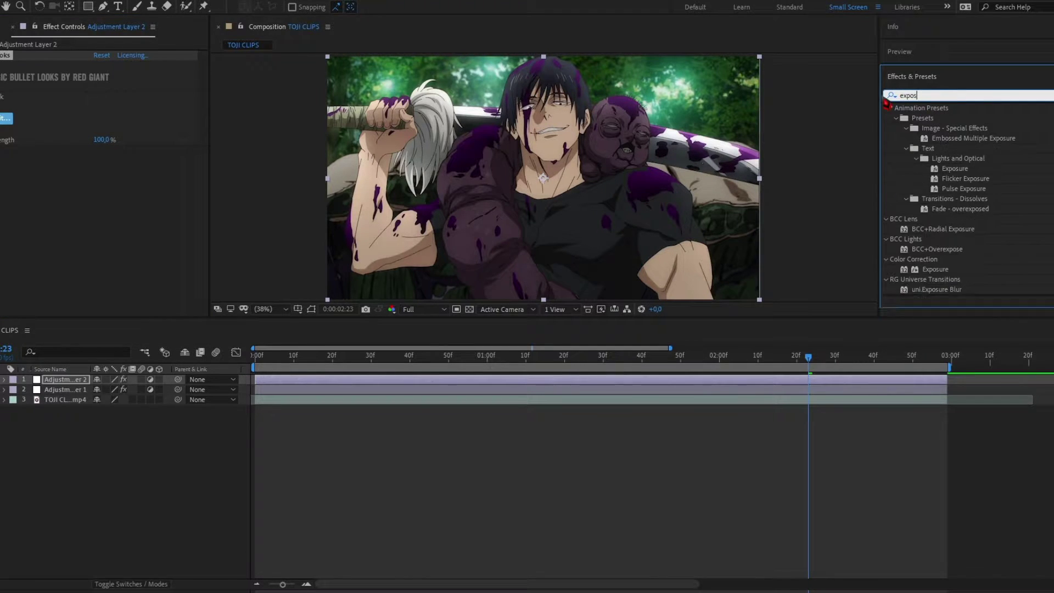
{"action": "type", "text": "ure"}
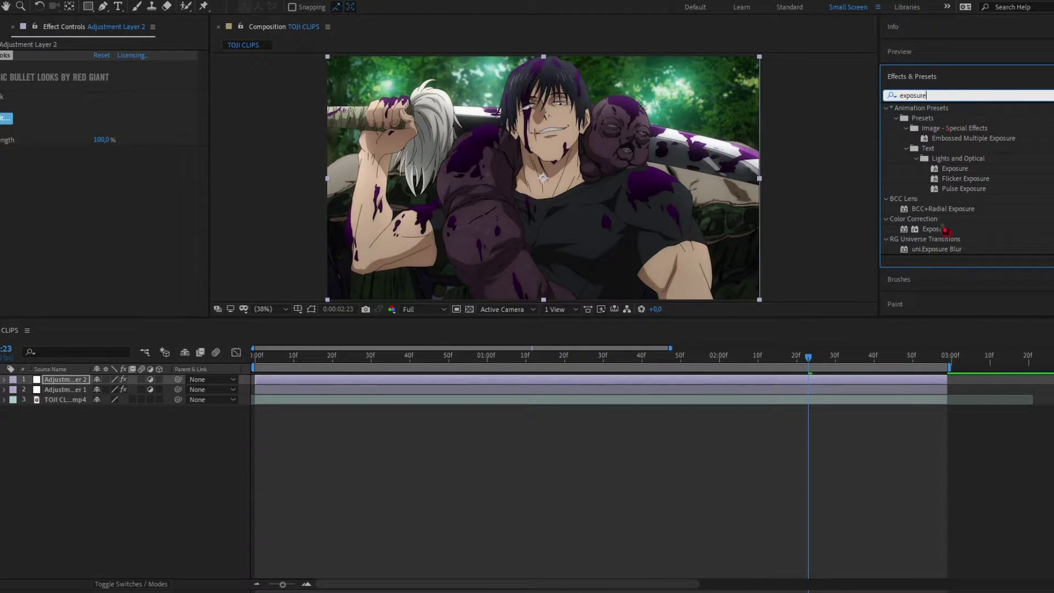
{"action": "left_click_drag", "start_coordinate": [945, 229], "coordinate": [55, 190]}
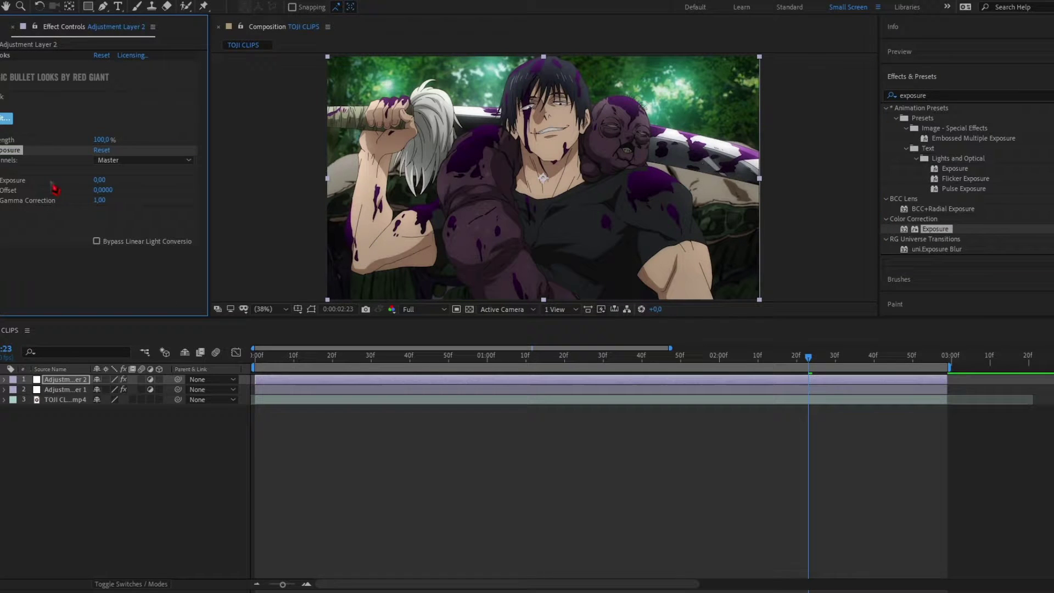
{"action": "left_click", "coordinate": [417, 466]}
Step: Set the Sharpen Amount on Adjustment Layer 1 to 10
{"action": "left_click", "coordinate": [345, 391]}
{"action": "left_click", "coordinate": [96, 64]}
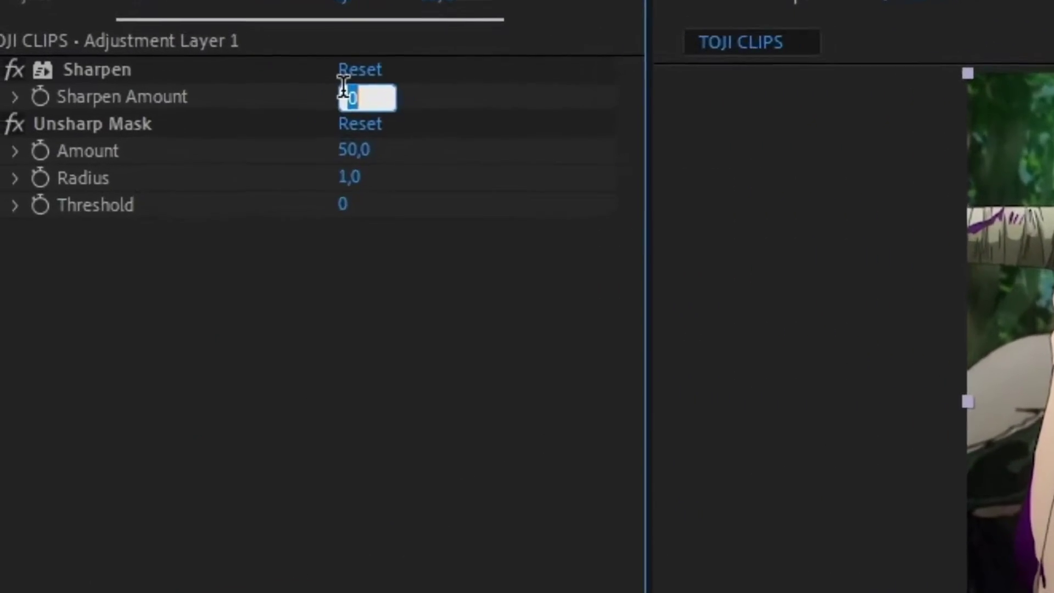
{"action": "type", "text": "10"}
{"action": "key", "text": "Return"}
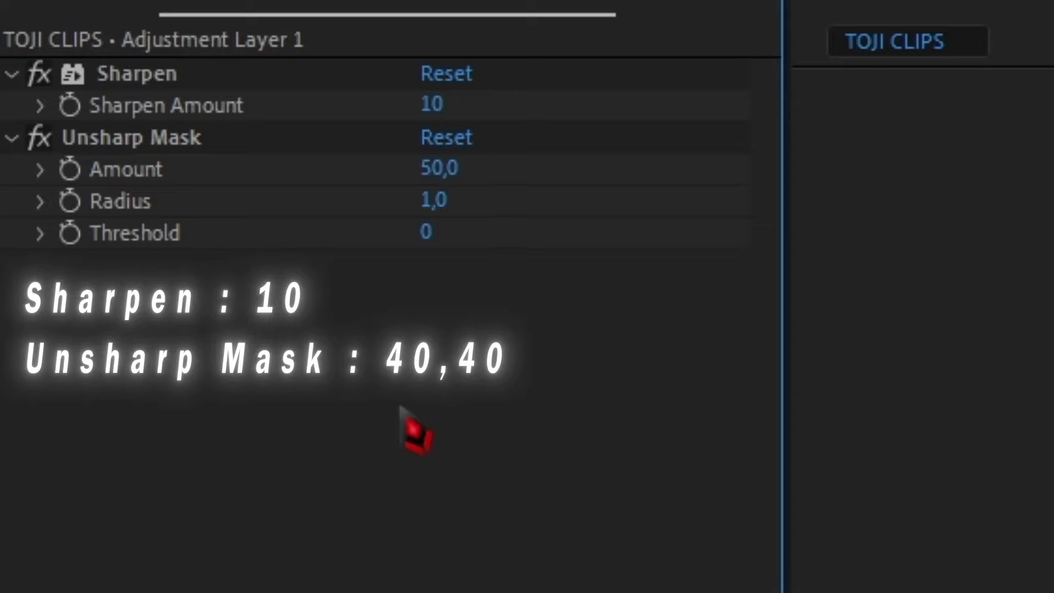
Step: Set the Unsharp Mask Amount to 40 and Radius to 40
{"action": "left_click", "coordinate": [440, 167]}
{"action": "type", "text": "40"}
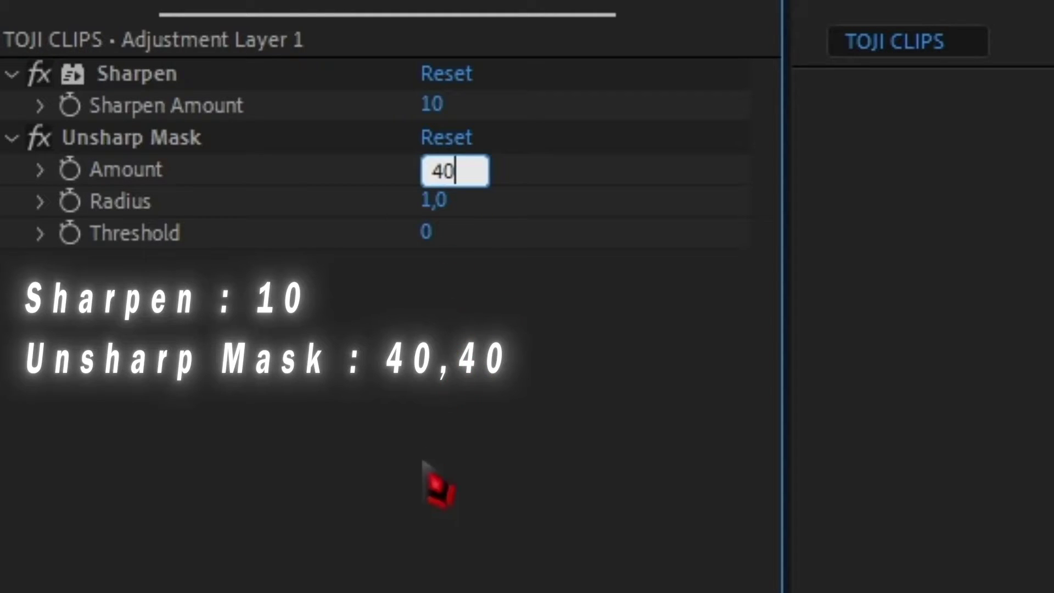
{"action": "key", "text": "Return"}
{"action": "left_click", "coordinate": [439, 201]}
{"action": "type", "text": "4"}
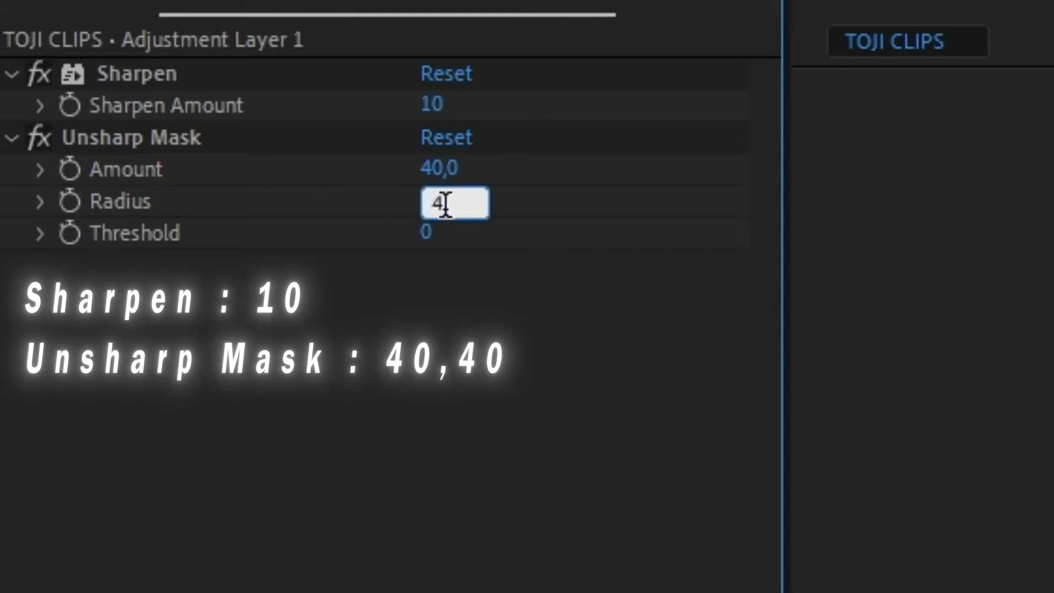
{"action": "type", "text": "0"}
{"action": "key", "text": "Return"}
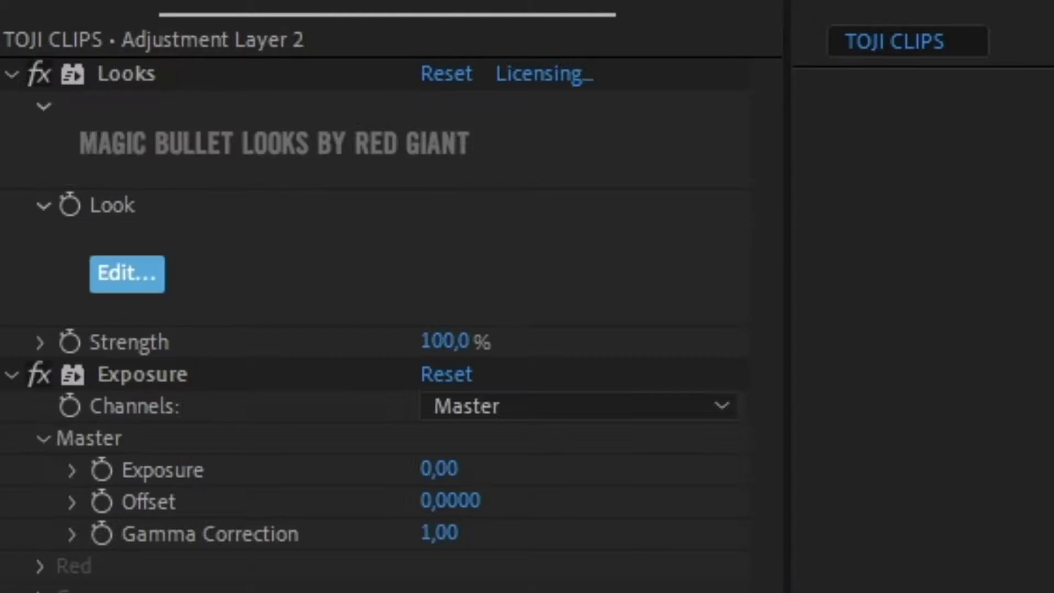
Step: Set Layer 2's Exposure to 0.60, then add an Exposure tool in the Magic Bullet Looks editor
{"action": "left_click", "coordinate": [442, 470]}
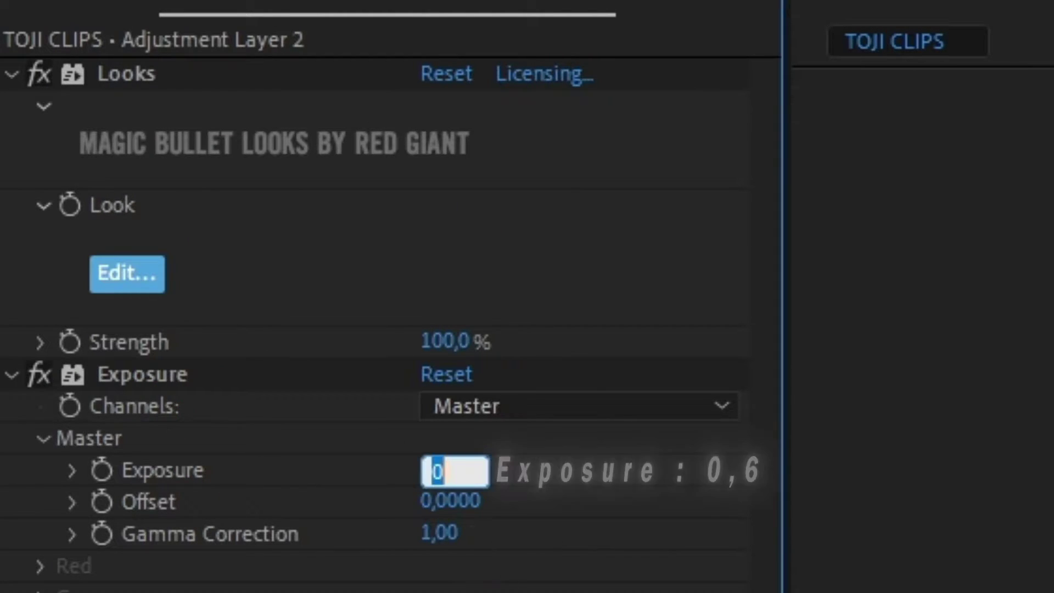
{"action": "type", "text": ",6"}
{"action": "key", "text": "Return"}
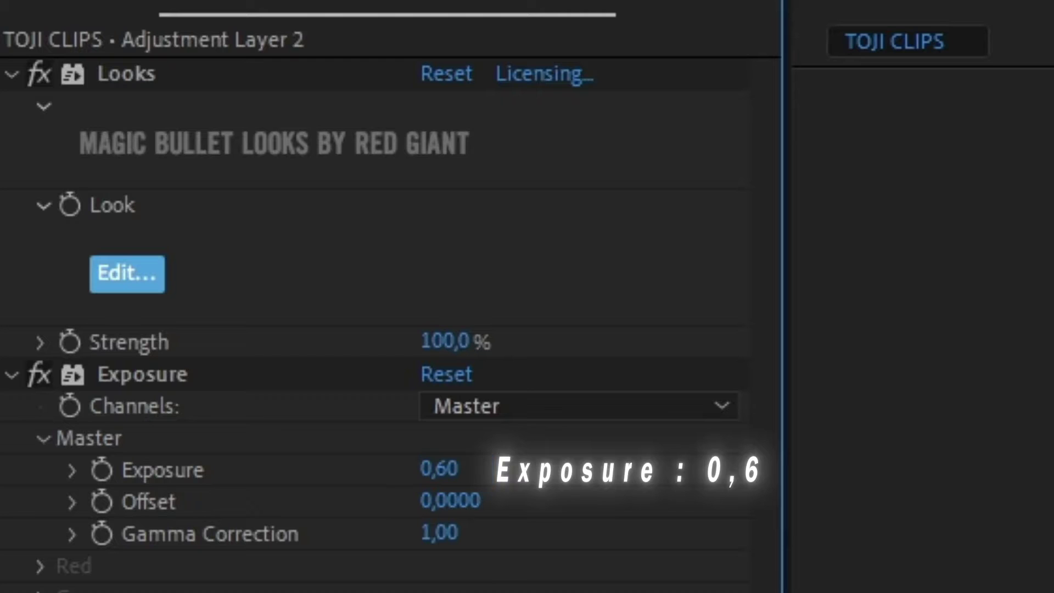
{"action": "left_click", "coordinate": [140, 274]}
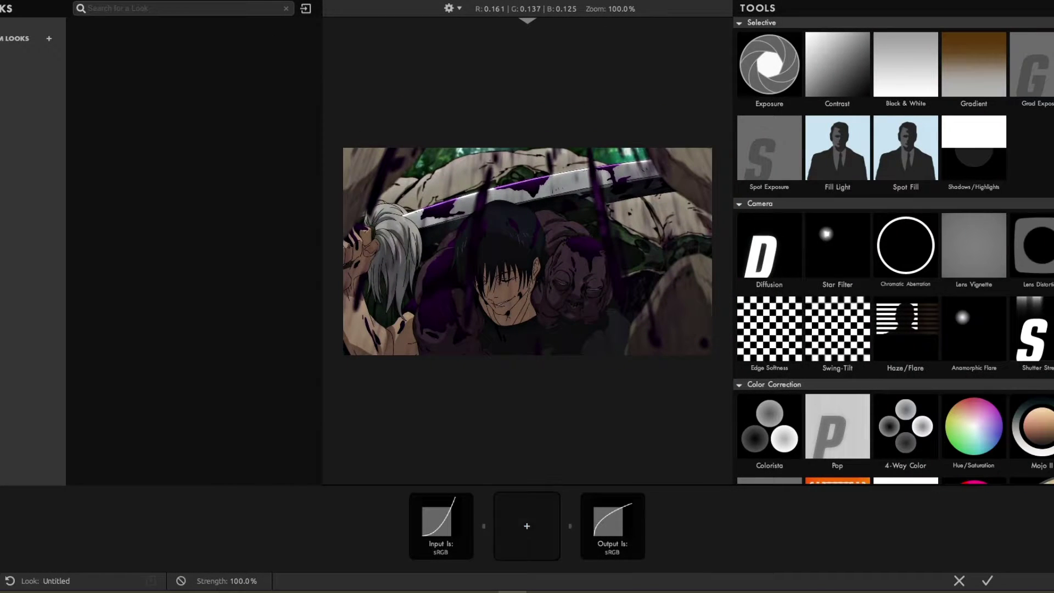
{"action": "double_click", "coordinate": [770, 68]}
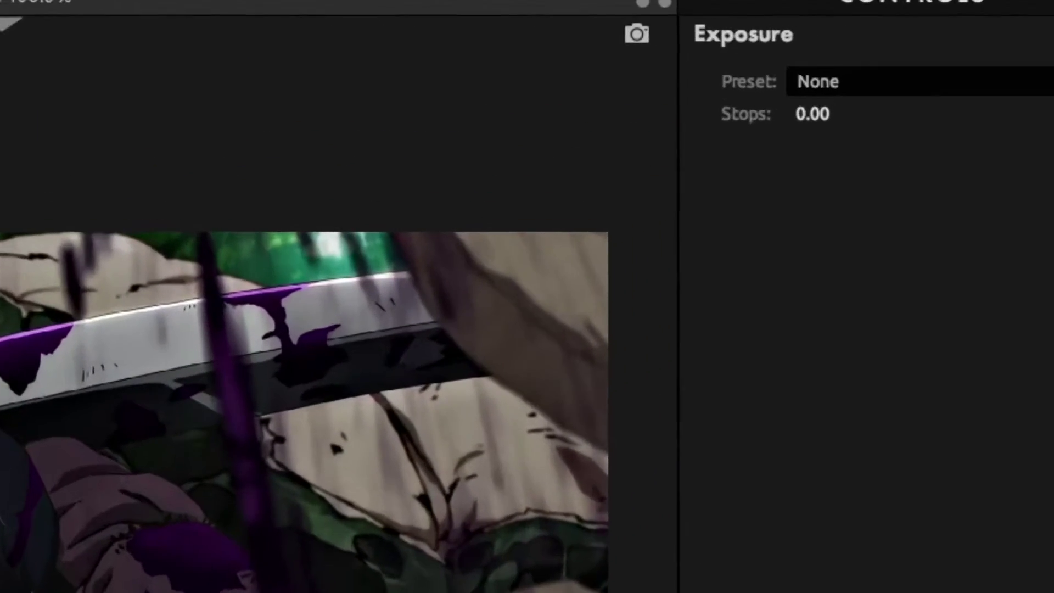
Step: Set Stops 0.1, Contrast 0.1, Saturation 120% and apply the Vibrance Thing LUT
{"action": "left_click", "coordinate": [813, 113]}
{"action": "type", "text": "0.1"}
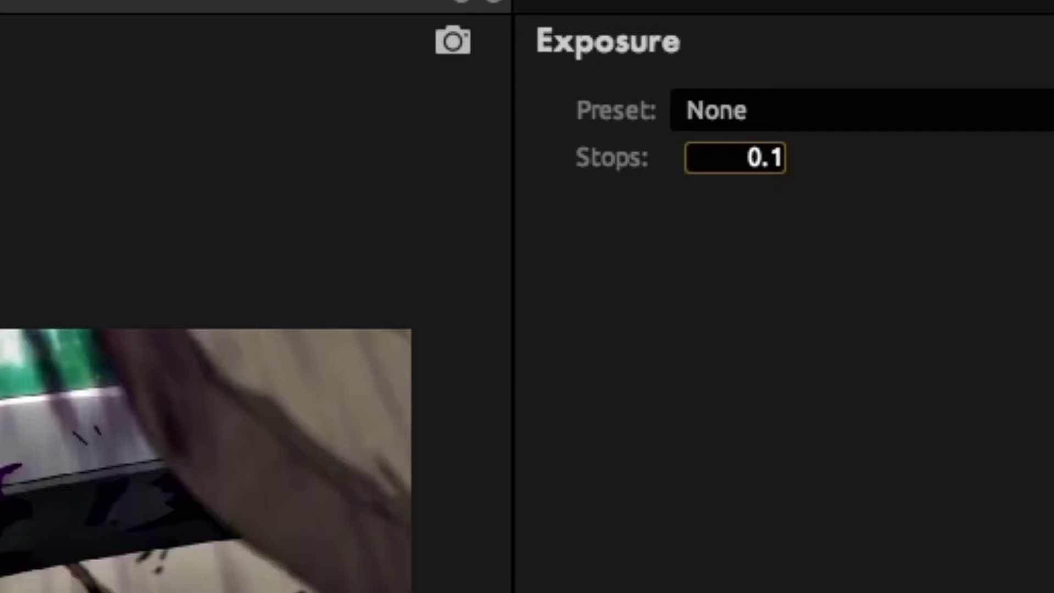
{"action": "key", "text": "Return"}
{"action": "left_click", "coordinate": [936, 157]}
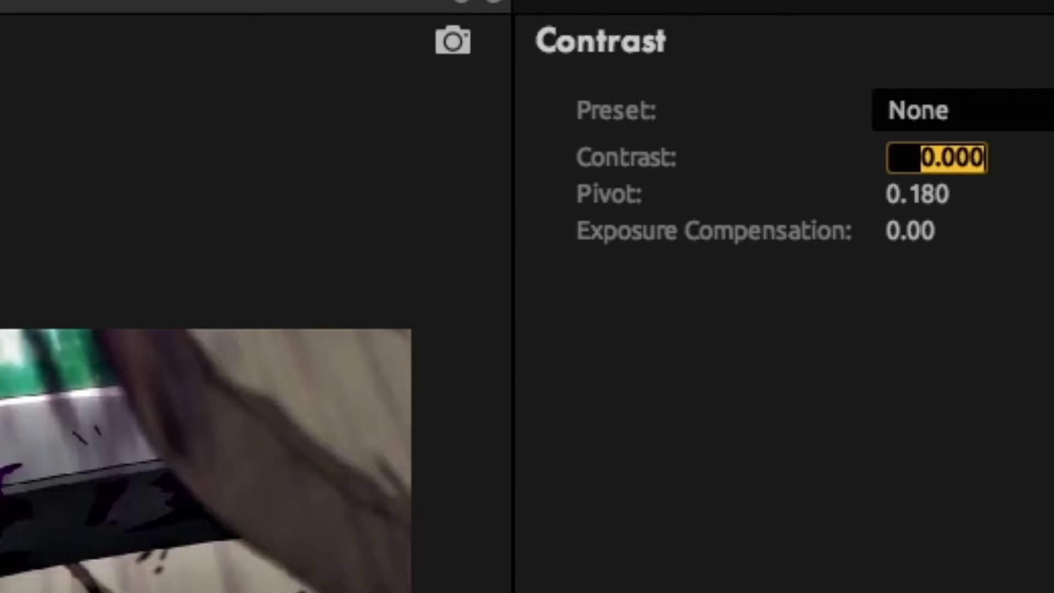
{"action": "key", "text": "Return"}
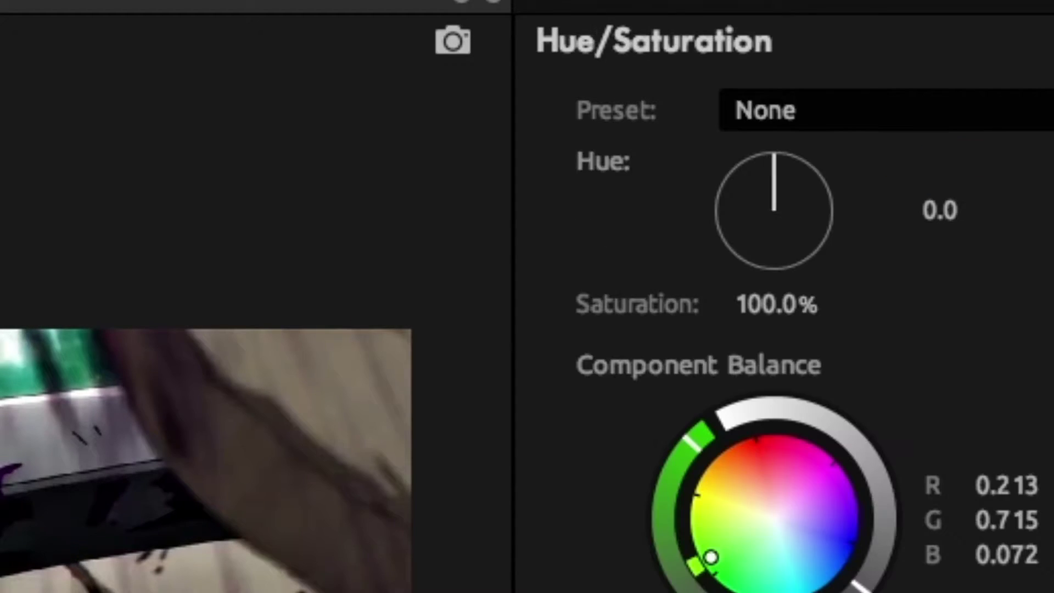
{"action": "left_click", "coordinate": [777, 304]}
{"action": "type", "text": "120"}
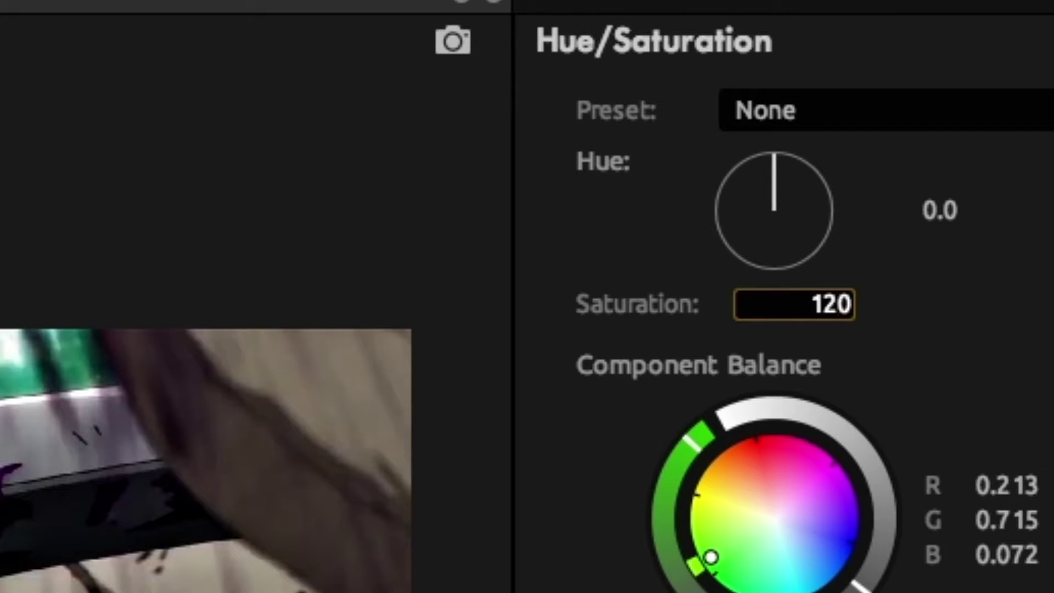
{"action": "key", "text": "Return"}
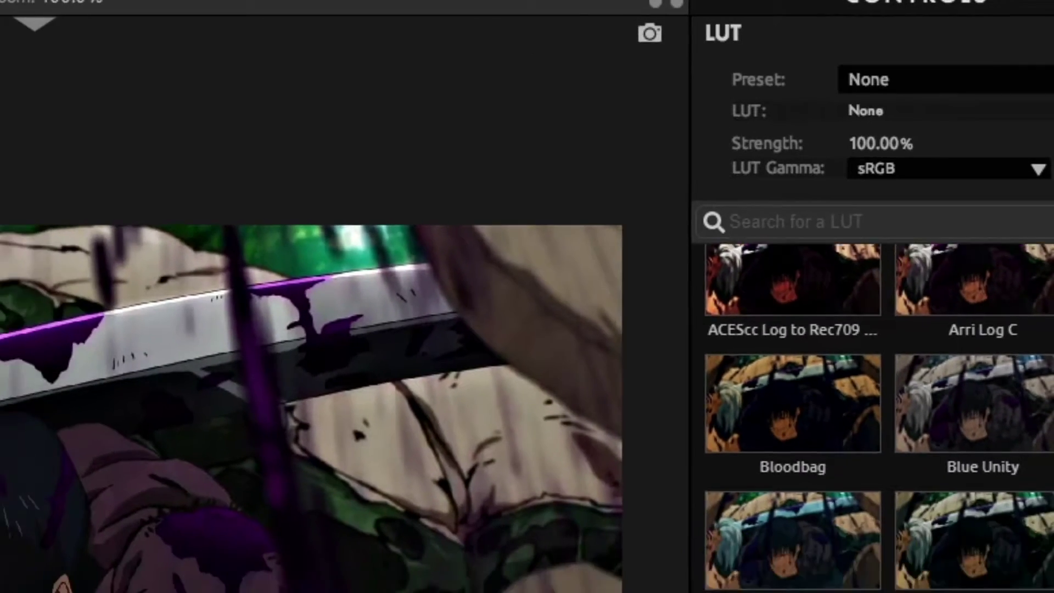
{"action": "scroll", "coordinate": [878, 412], "scroll_direction": "down", "scroll_amount": 10}
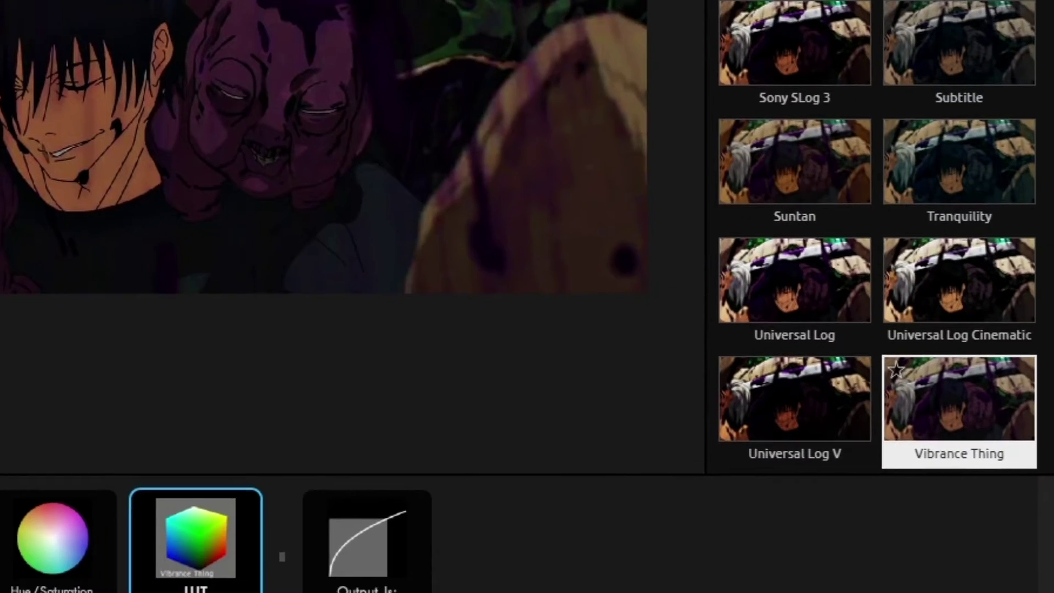
{"action": "left_click", "coordinate": [983, 483]}
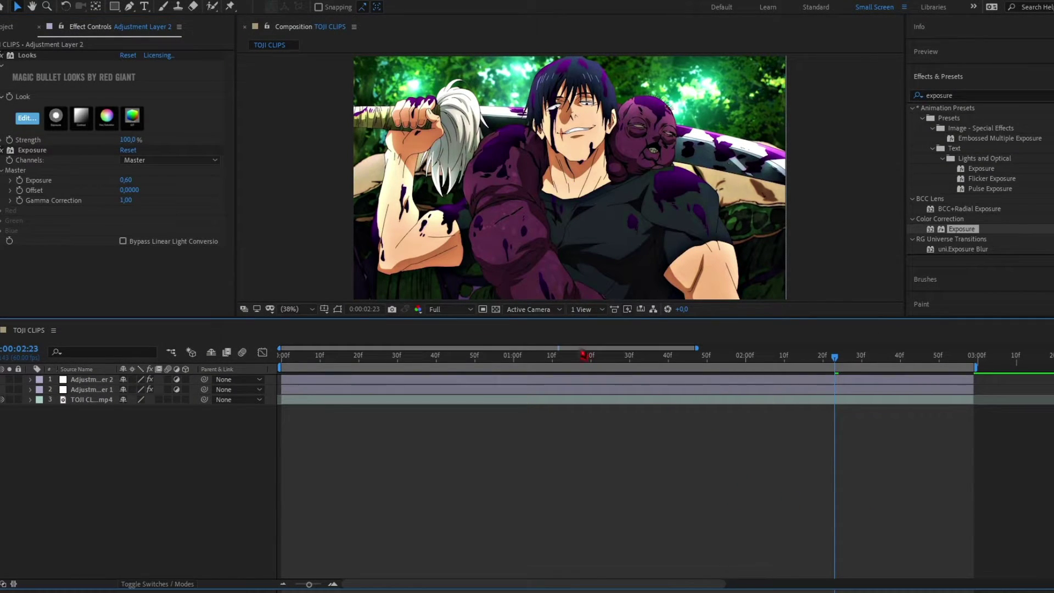
Step: Return the playhead to the first frame and add TOJI CLIPS to the Render Queue with Ctrl+M
{"action": "mouse_move", "coordinate": [565, 363]}
{"action": "left_mouse_down"}
{"action": "mouse_move", "coordinate": [269, 350]}
{"action": "mouse_move", "coordinate": [557, 374]}
{"action": "mouse_move", "coordinate": [964, 375]}
{"action": "left_mouse_up"}
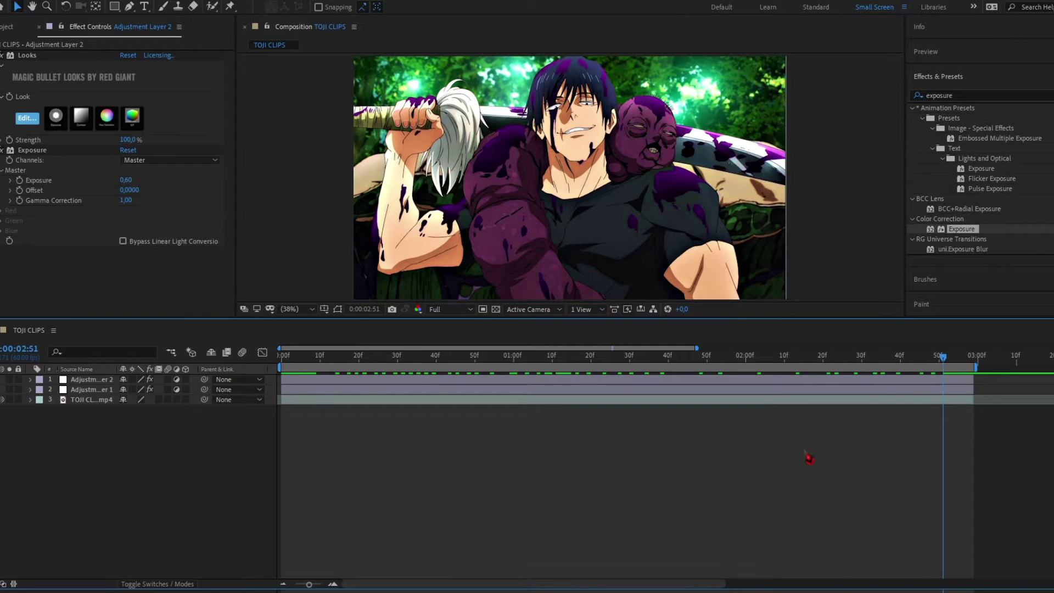
{"action": "key", "text": "ctrl+m"}
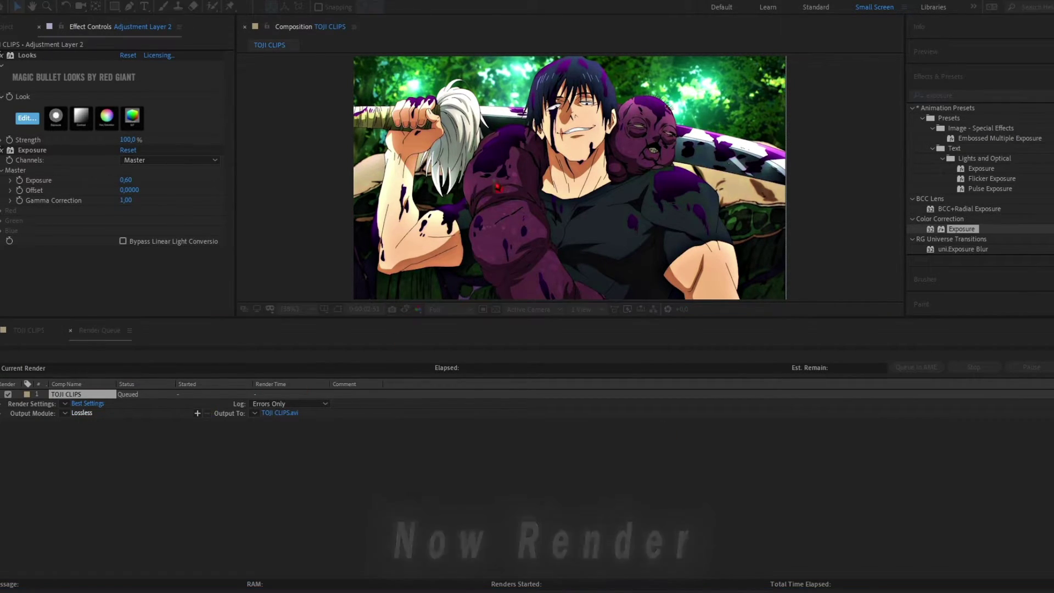
Step: Start rendering the queued TOJI CLIPS composition to TOJI CLIPS.avi
{"action": "key", "text": "Return"}
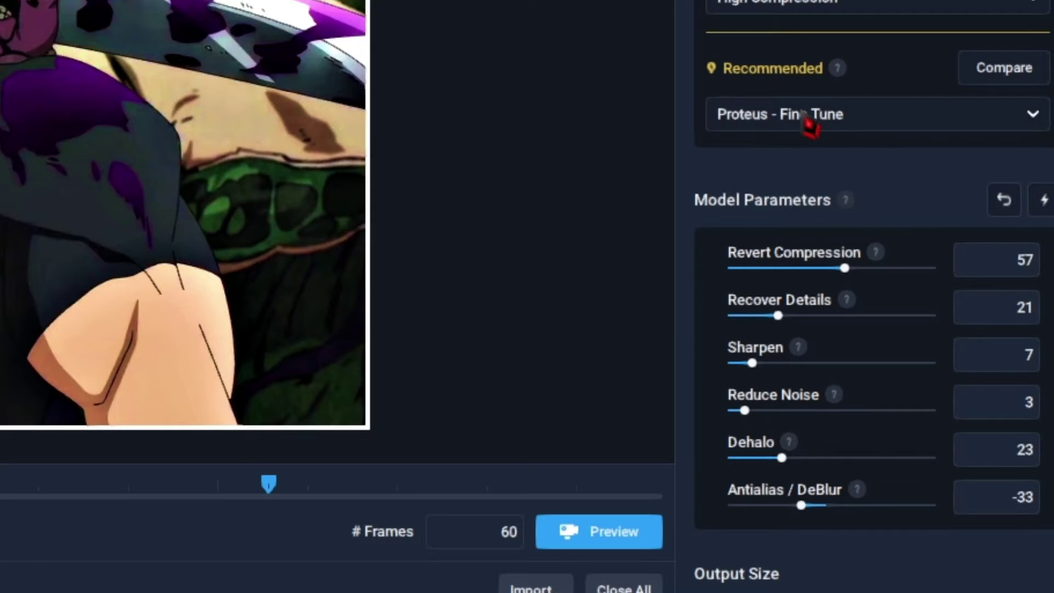
Step: Keep Proteus - Fine Tune selected in the AI model dropdown
{"action": "left_click", "coordinate": [807, 115]}
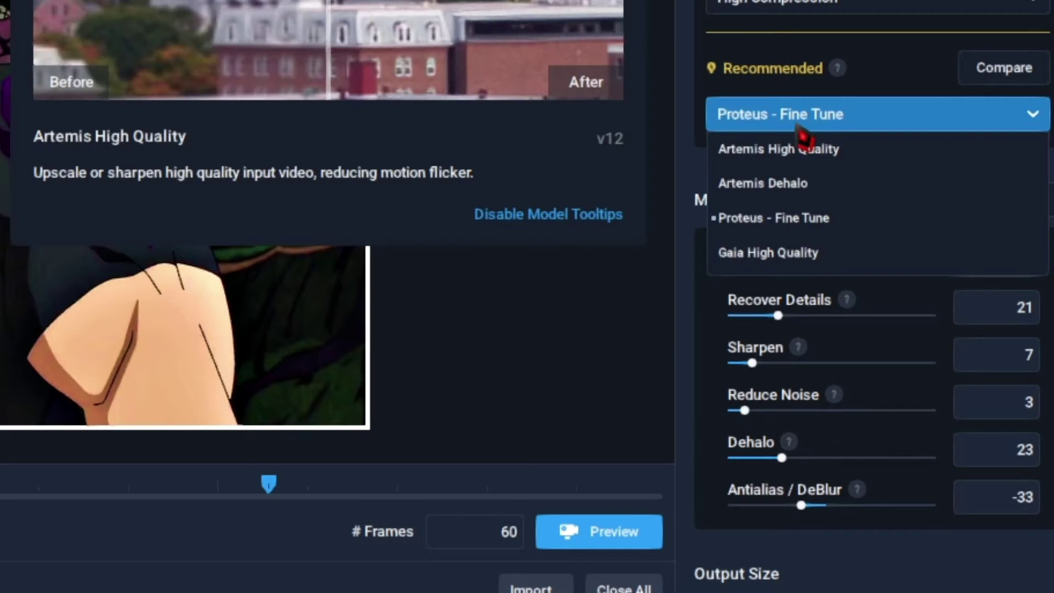
{"action": "left_click", "coordinate": [799, 119]}
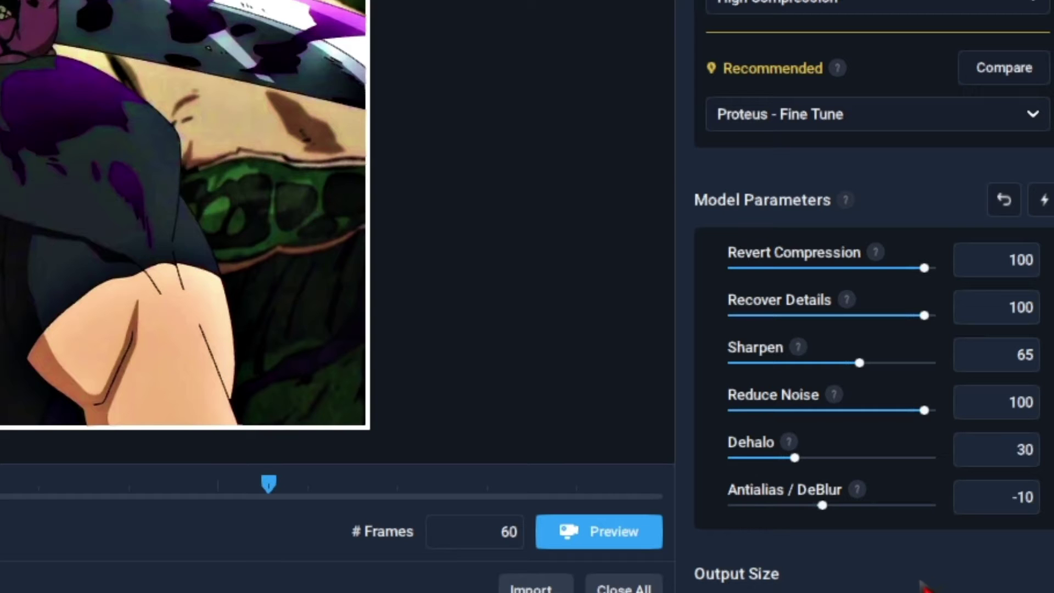
{"action": "scroll", "coordinate": [852, 419], "scroll_direction": "down", "scroll_amount": 4}
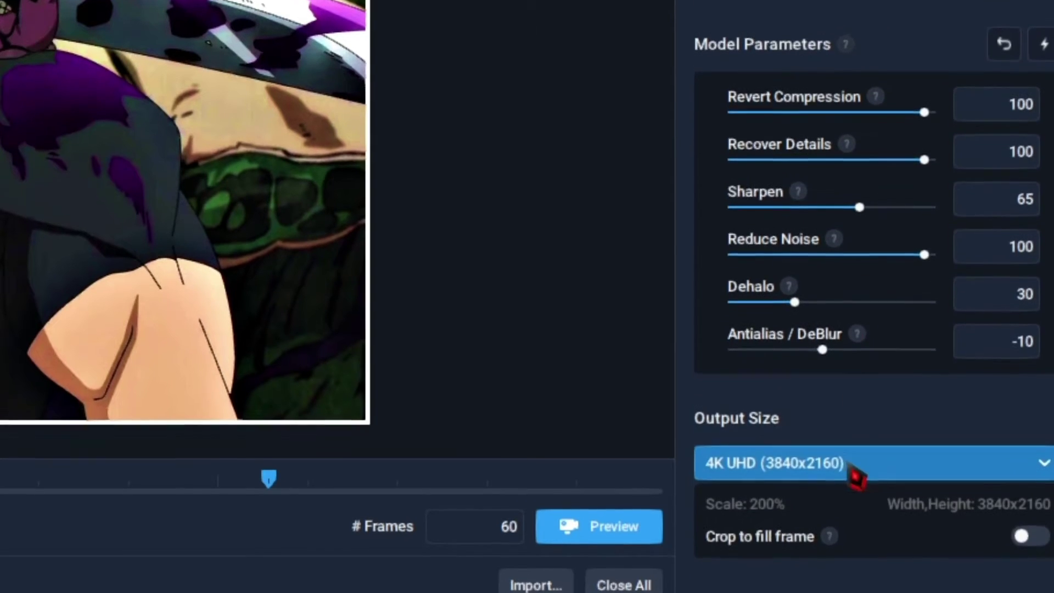
{"action": "left_click", "coordinate": [829, 360]}
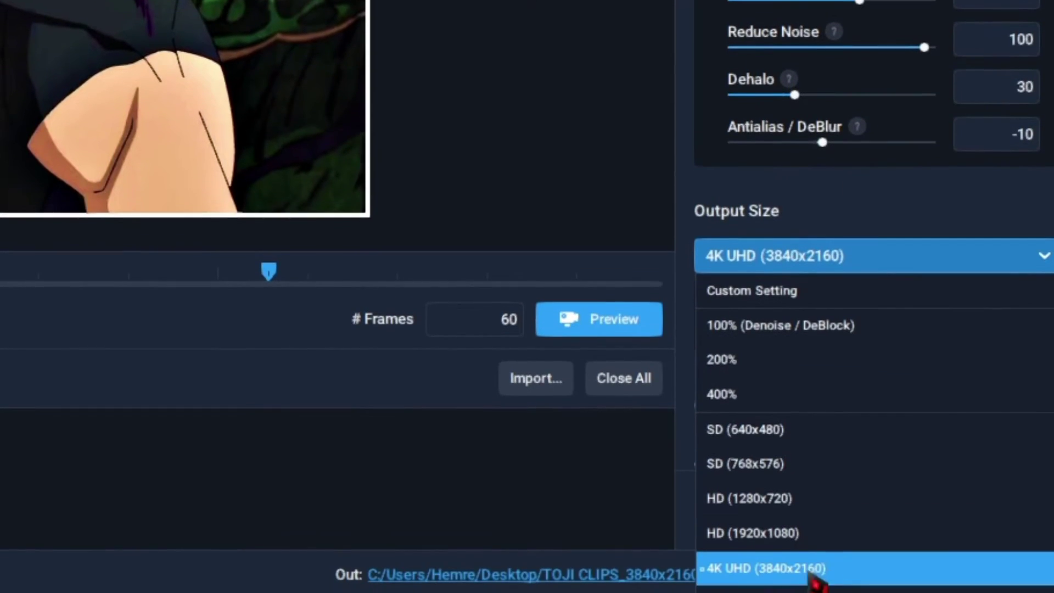
{"action": "left_click", "coordinate": [845, 259]}
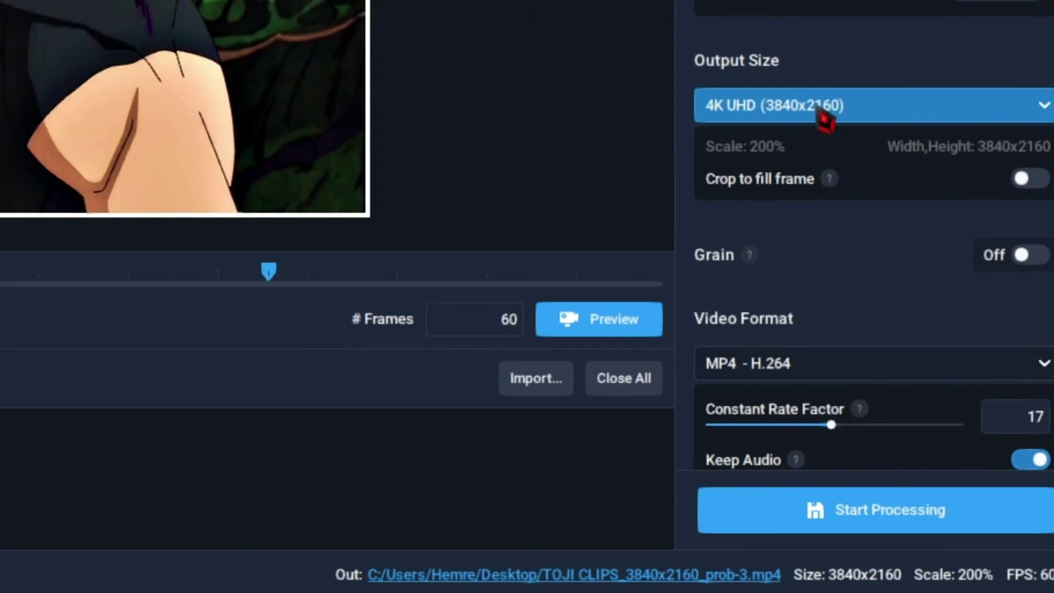
{"action": "left_click", "coordinate": [807, 112]}
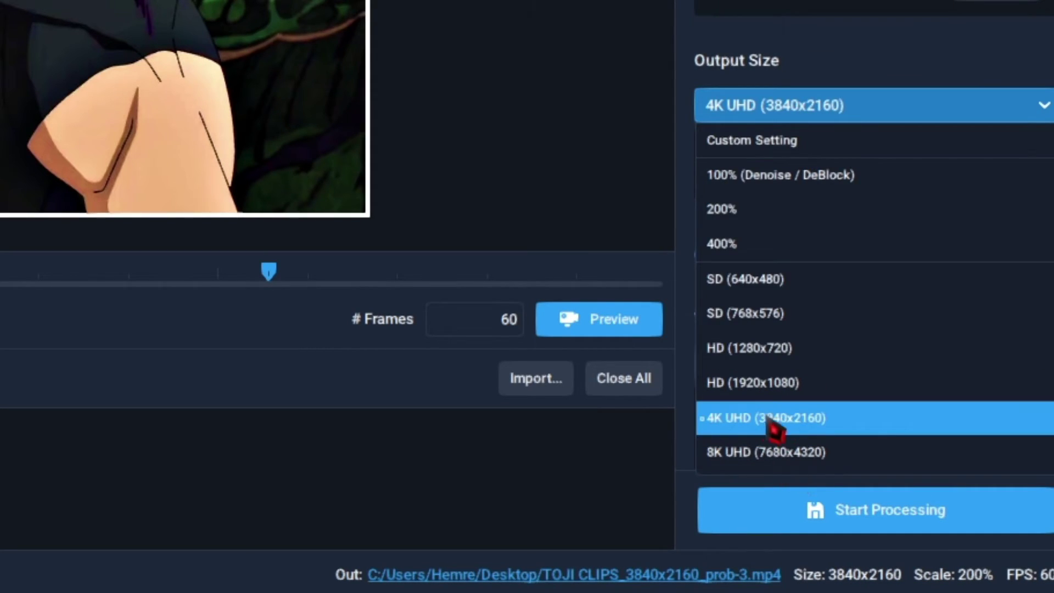
{"action": "left_click", "coordinate": [782, 429]}
{"action": "scroll", "coordinate": [829, 280], "scroll_direction": "down", "scroll_amount": 3}
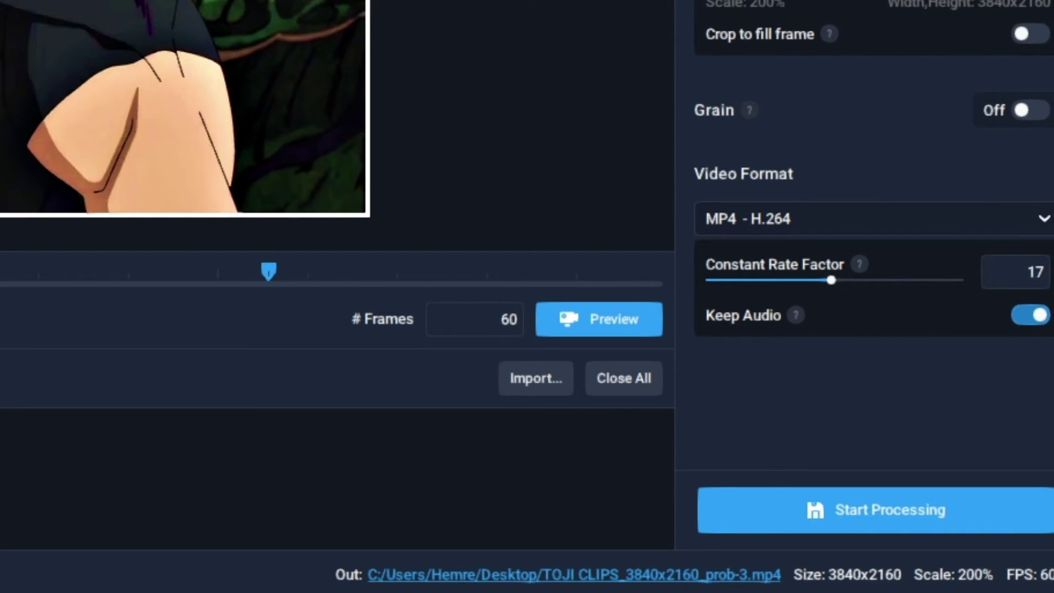
{"action": "scroll", "coordinate": [1033, 308], "scroll_direction": "up", "scroll_amount": 5}
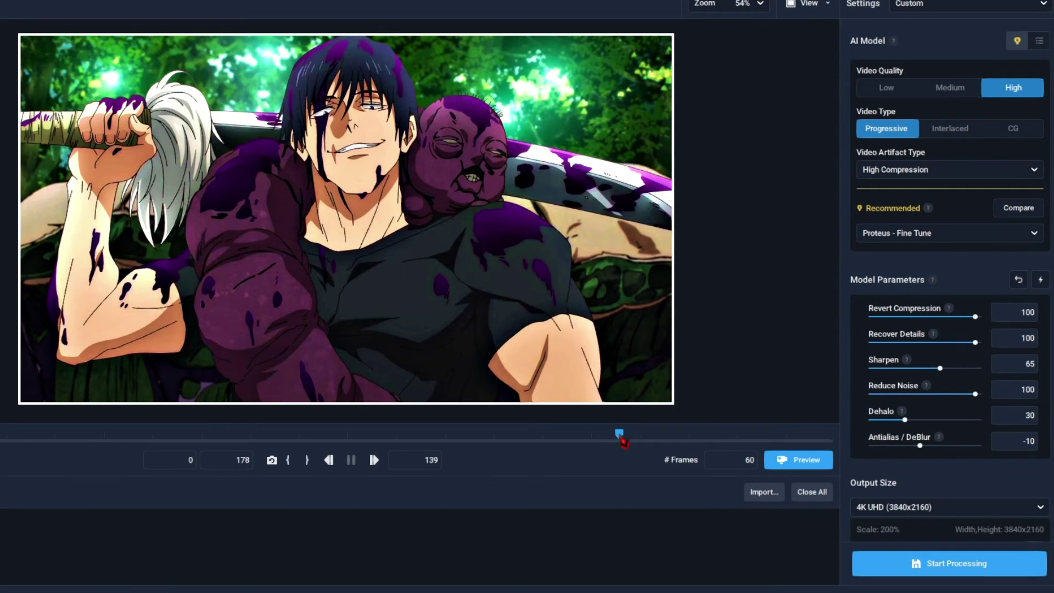
Step: Return the preview to frame 0 and start processing the clip at 4K UHD (3840x2160)
{"action": "left_click_drag", "start_coordinate": [621, 437], "coordinate": [5, 440]}
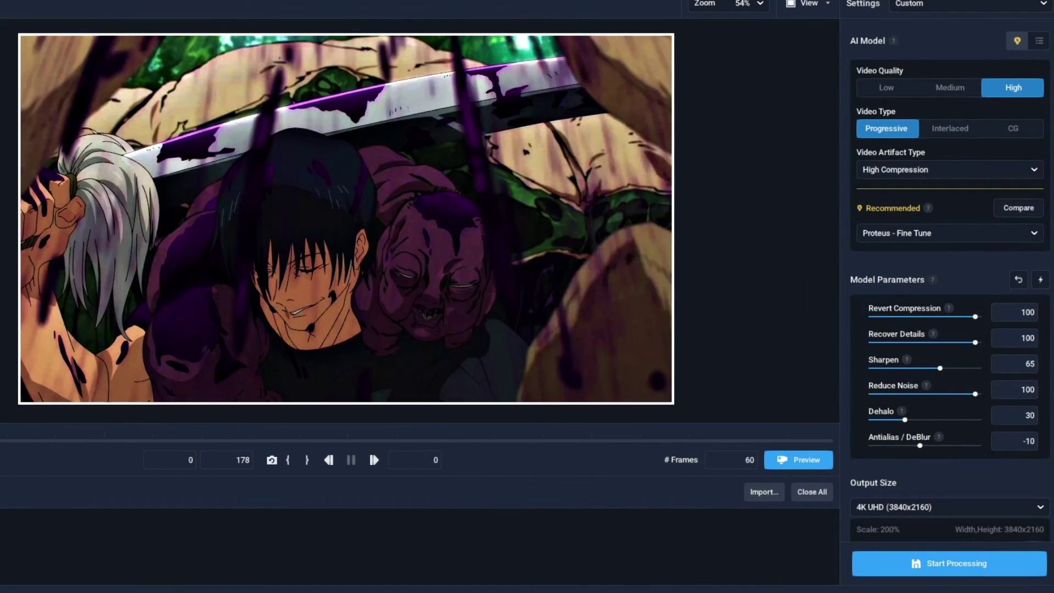
{"action": "left_click", "coordinate": [909, 566]}
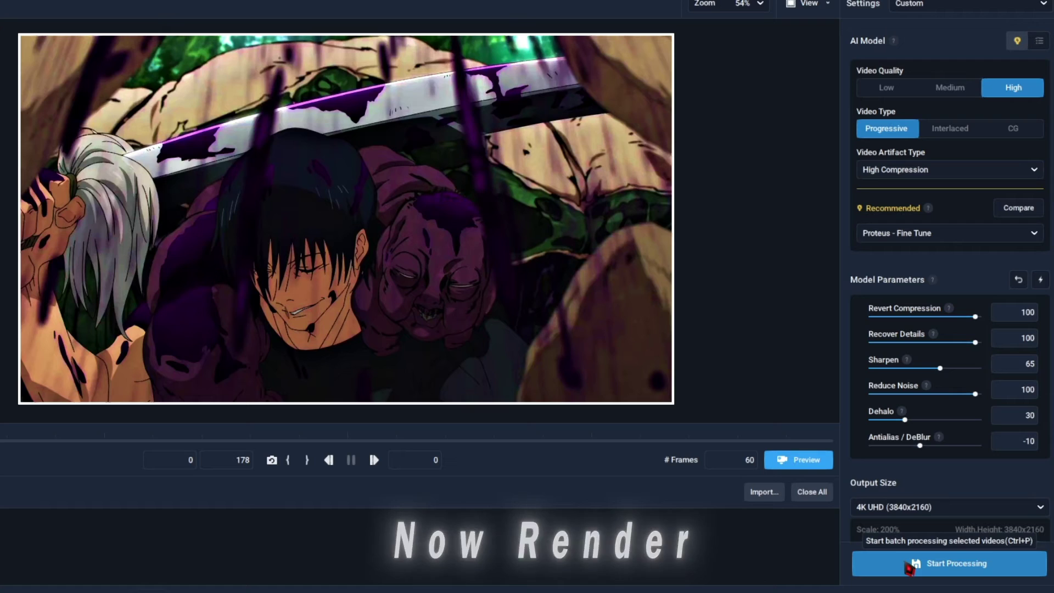